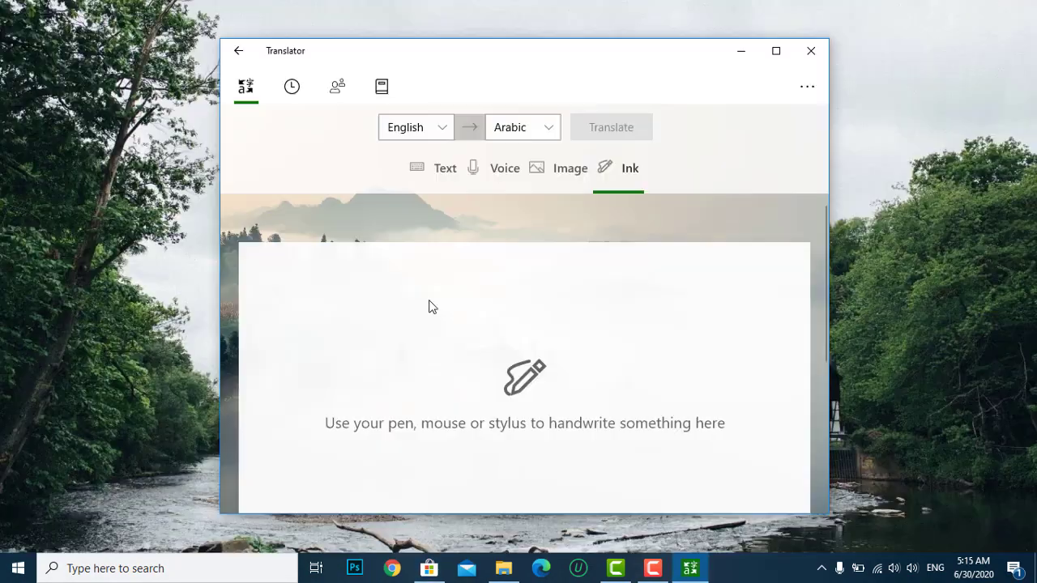
- Handwrite the word "hi" on the blank ink canvas for English to Arabic translation
mouse_move(428, 302)
left_mouse_down()
mouse_move(435, 381)
mouse_move(450, 354)
mouse_move(463, 380)
left_mouse_up()
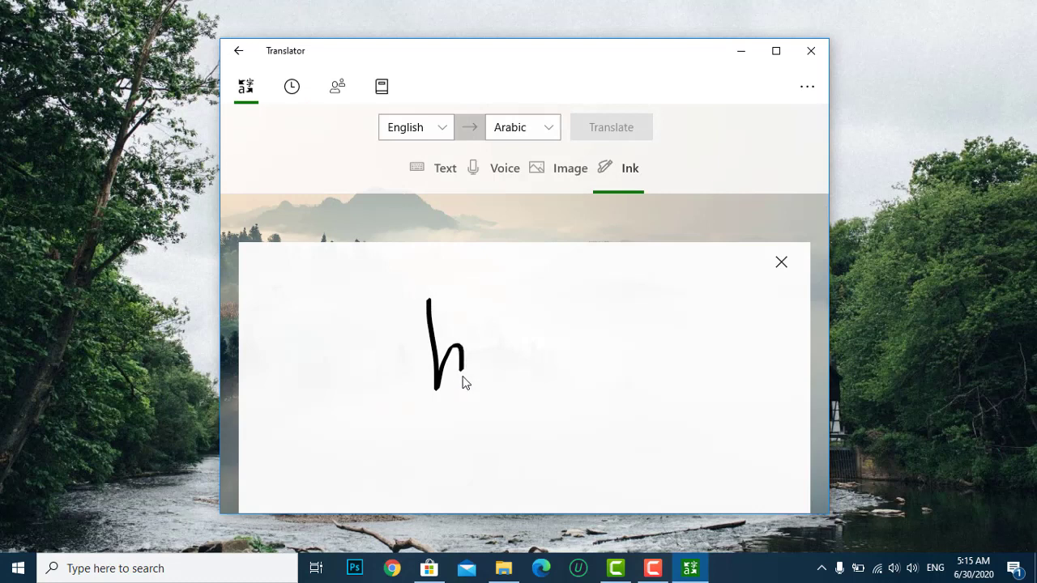
left_click_drag(489, 335, 494, 381)
left_click(488, 319)
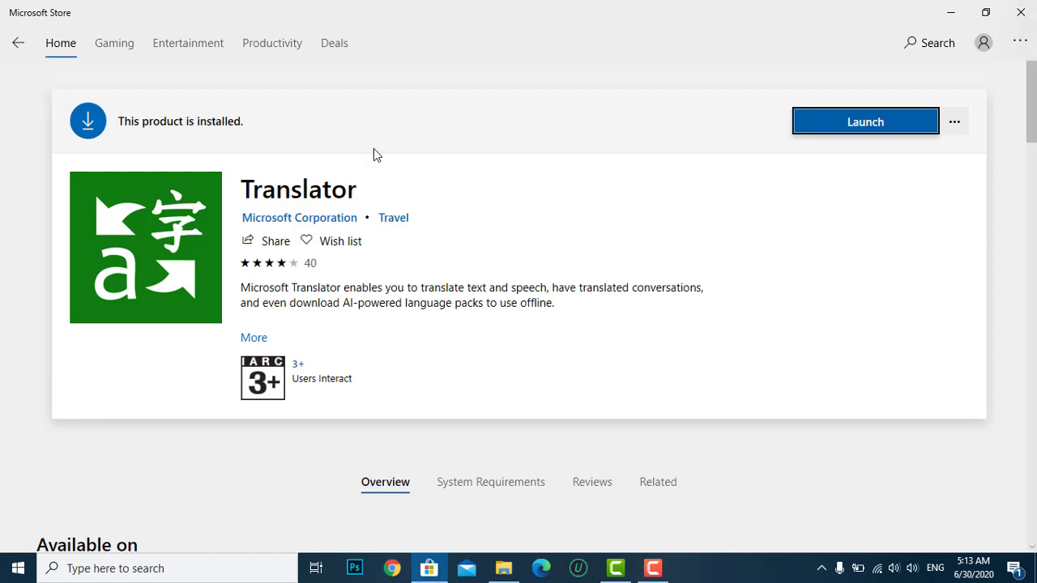
- Launch Translator from its Microsoft Store page and minimize the Store window
left_click(840, 123)
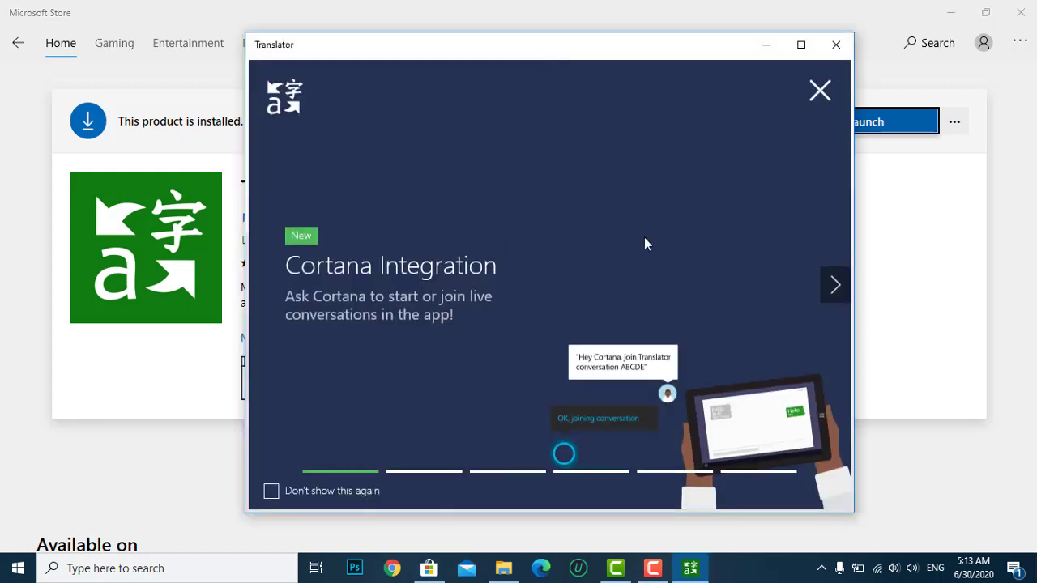
left_click(950, 12)
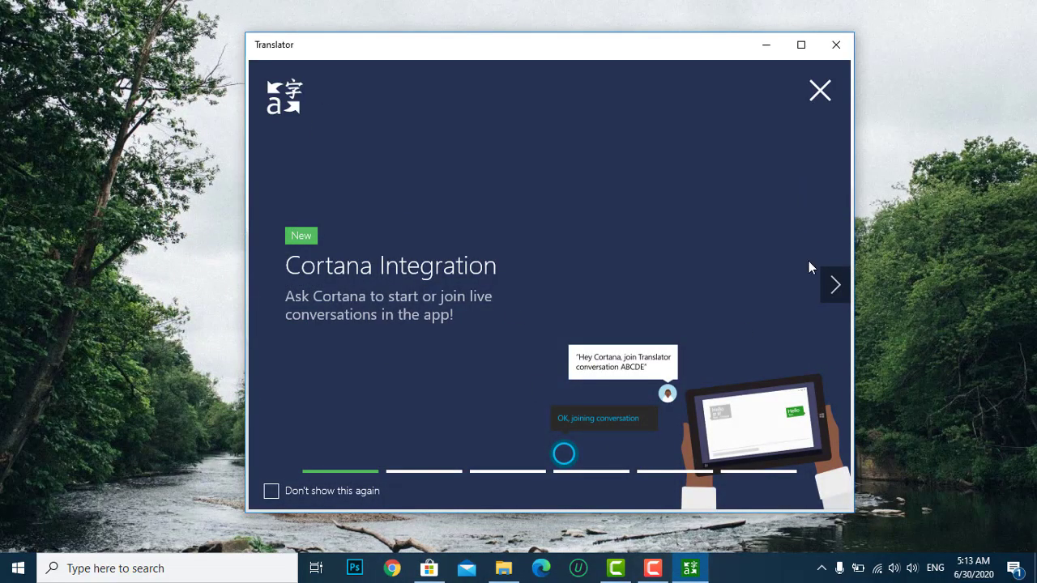
- Page through the introduction slides up to Phrasebooks, close the introduction and reposition the Translator window
left_click(834, 285)
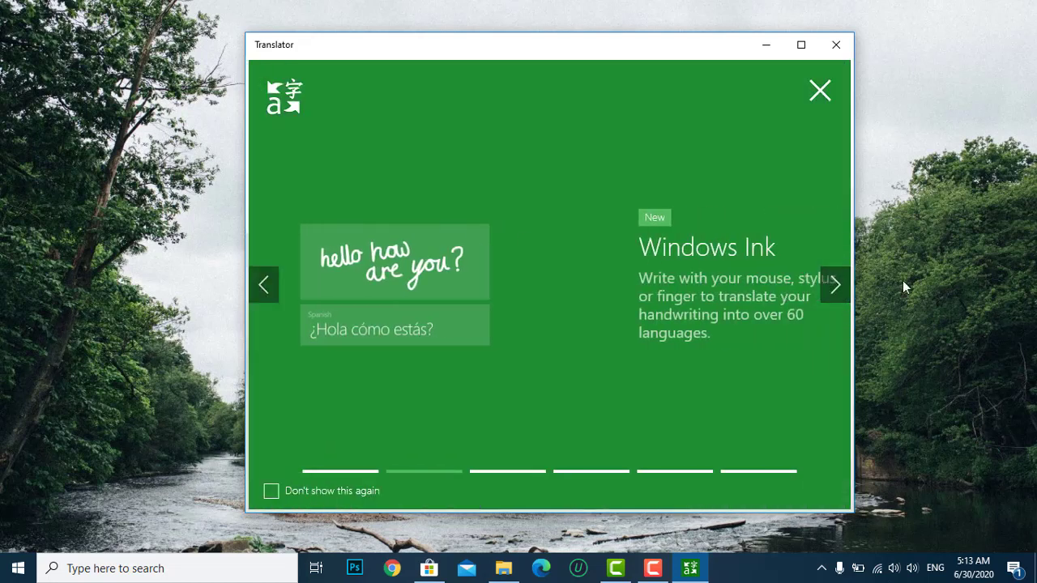
left_click(838, 285)
left_click(843, 286)
left_click(845, 288)
left_click(845, 285)
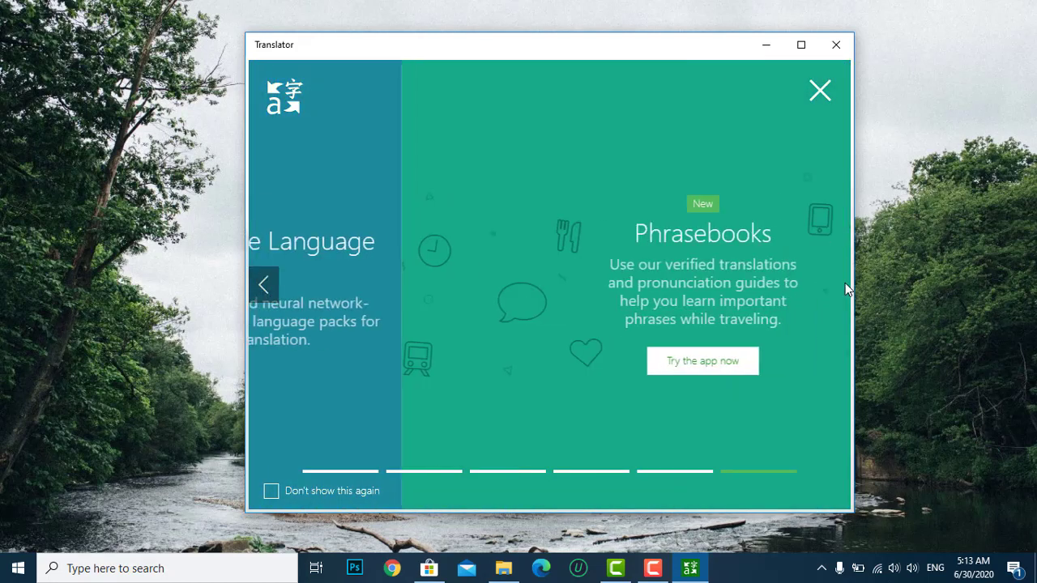
left_click(820, 90)
left_click_drag(557, 62, 437, 58)
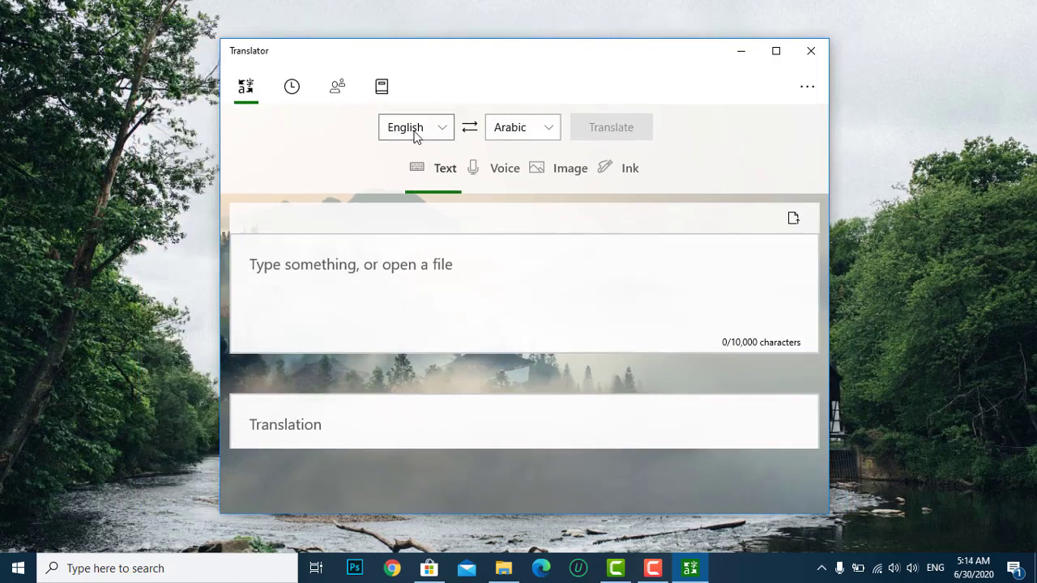
- Swap the translation direction to Arabic to English, view the target language list, and swap back to English to Arabic
left_click(469, 128)
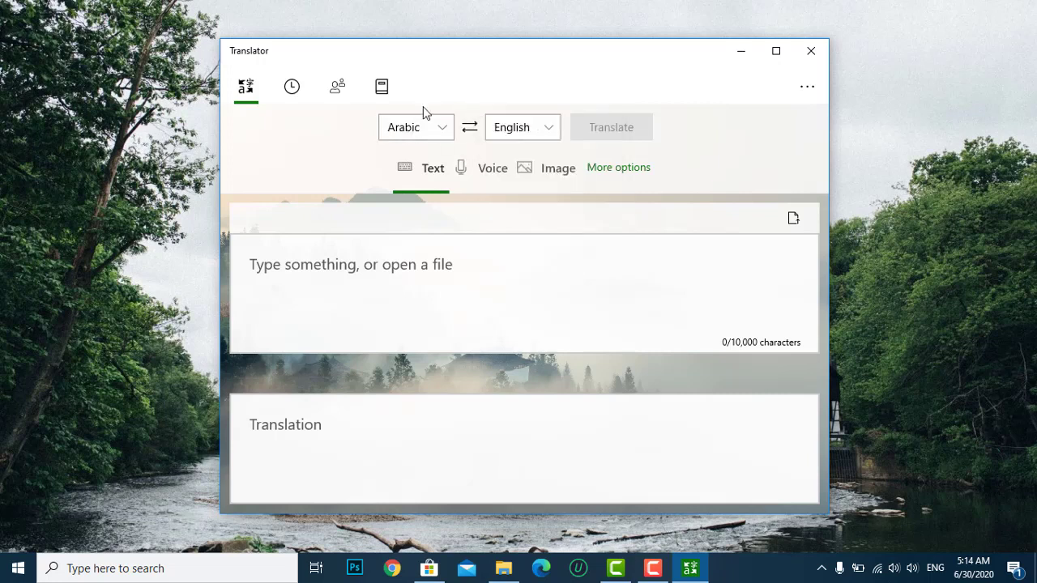
left_click(549, 130)
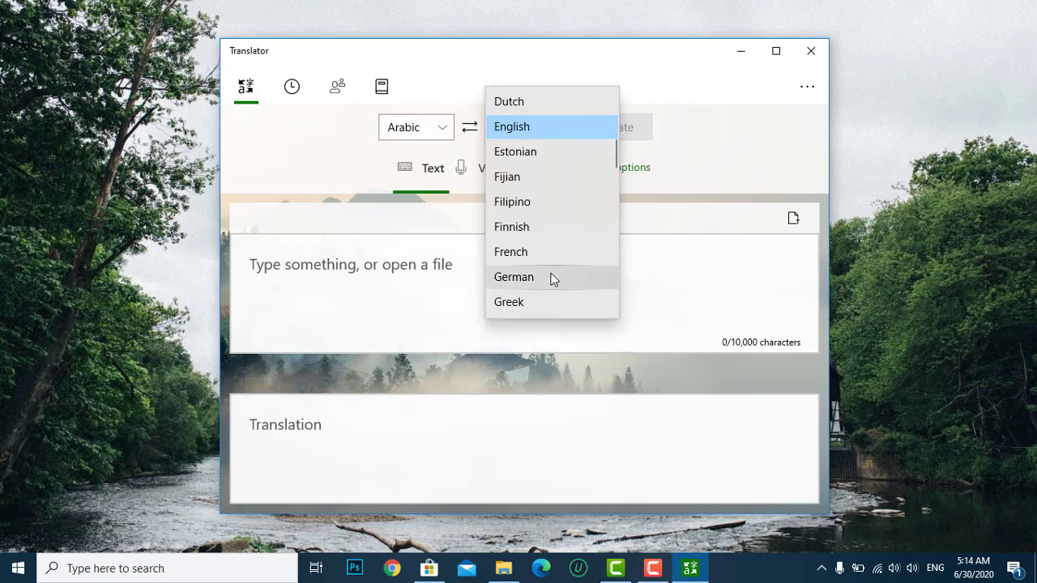
left_click(445, 88)
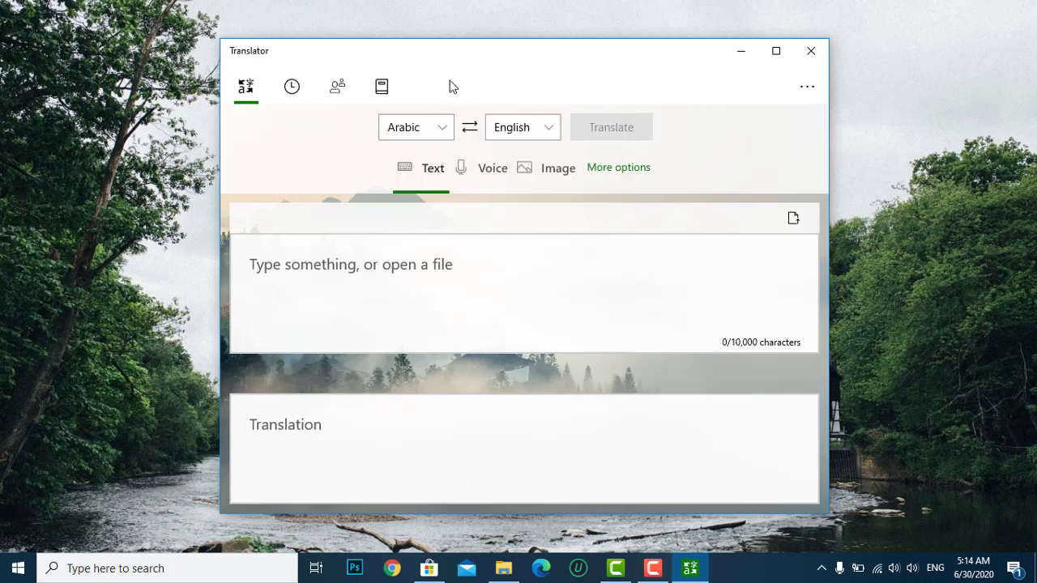
left_click(472, 130)
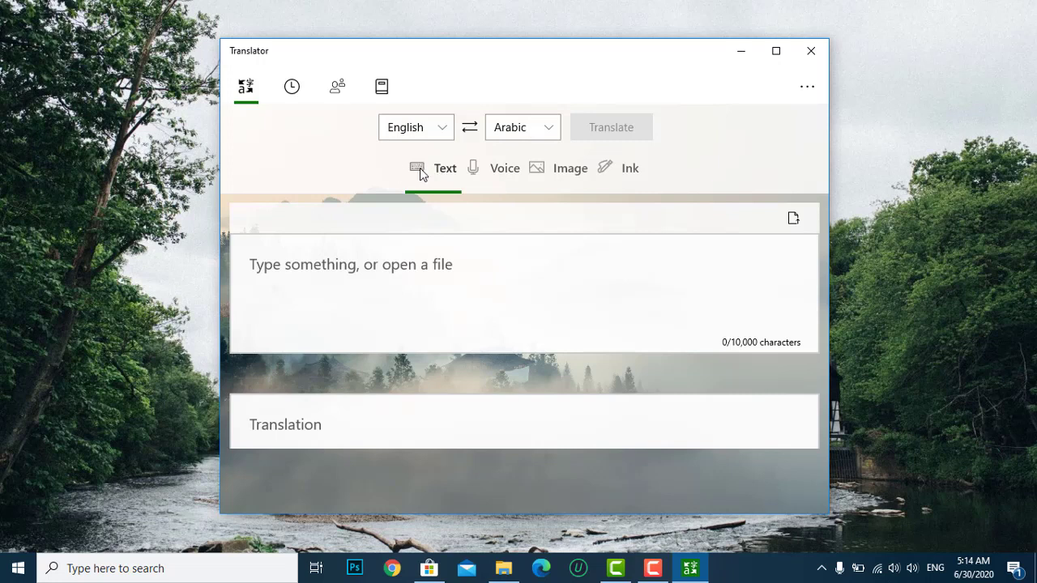
- Enter "hi" as the English source text to translate into Arabic
left_click(490, 178)
left_click(412, 274)
type("hi")
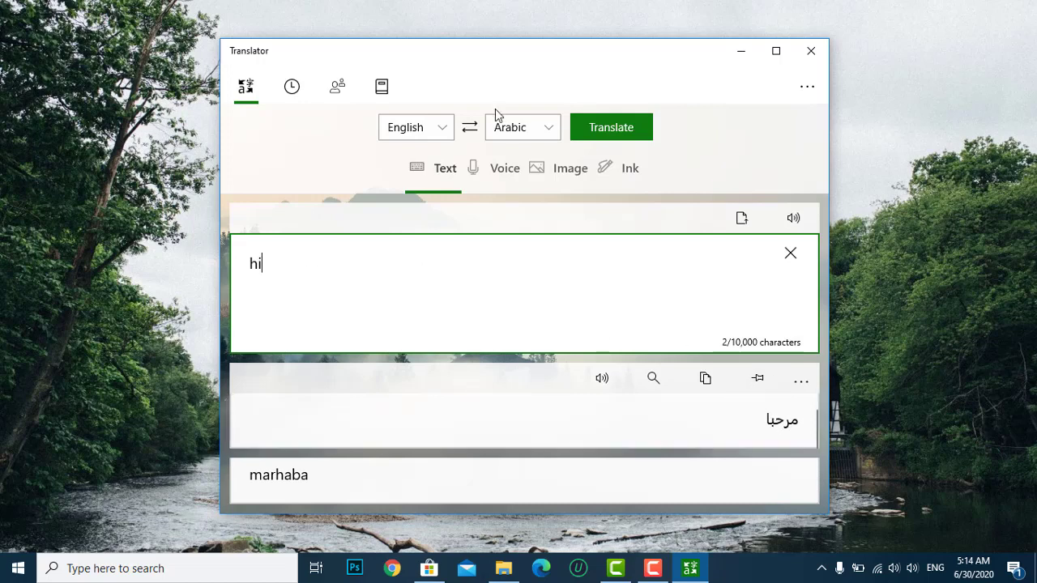
- Translate a spoken "Hello" from English to Arabic in voice mode and open the image translation mode
left_click(502, 167)
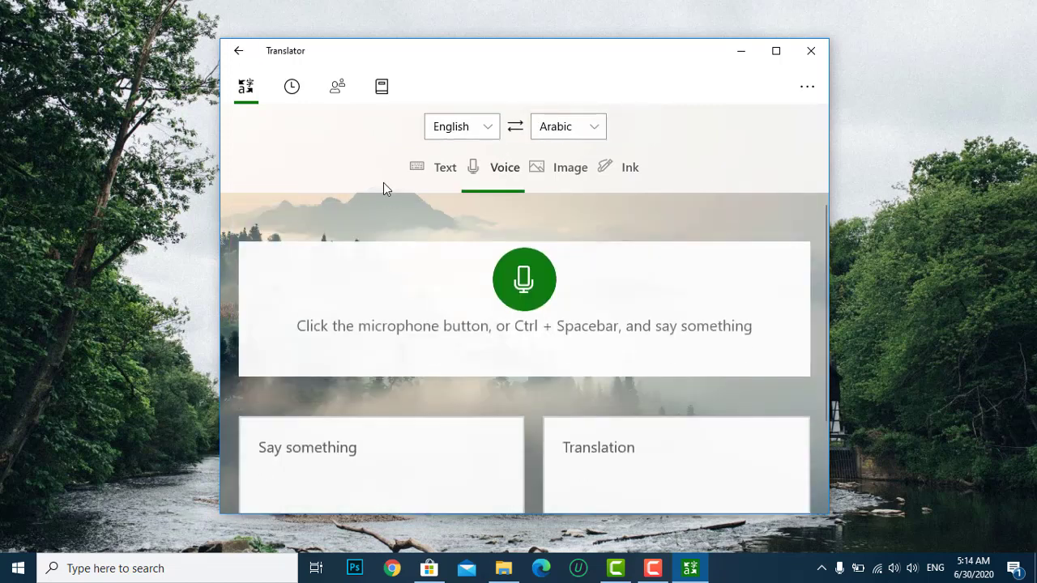
left_click(522, 285)
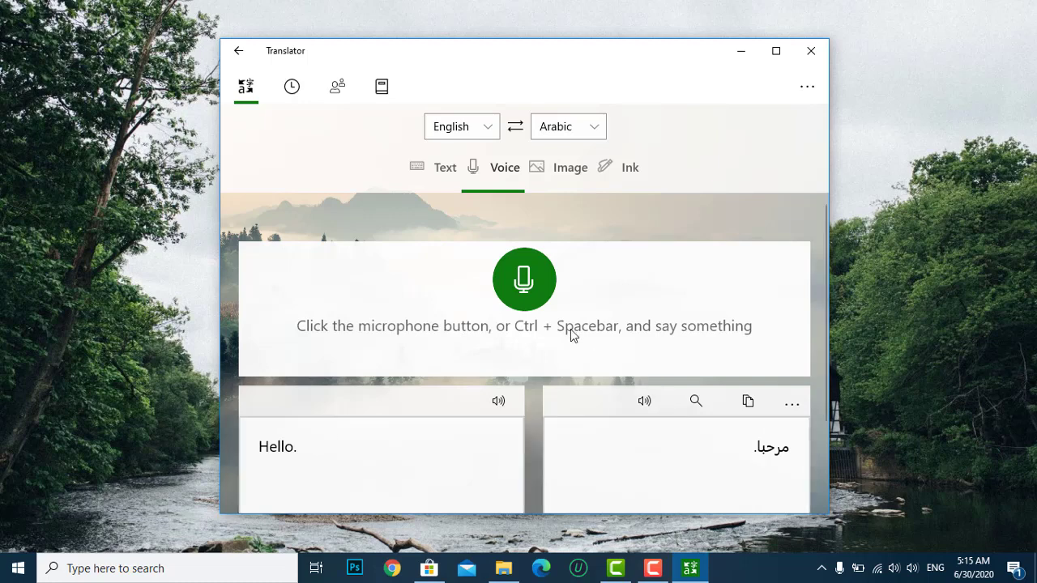
left_click(576, 173)
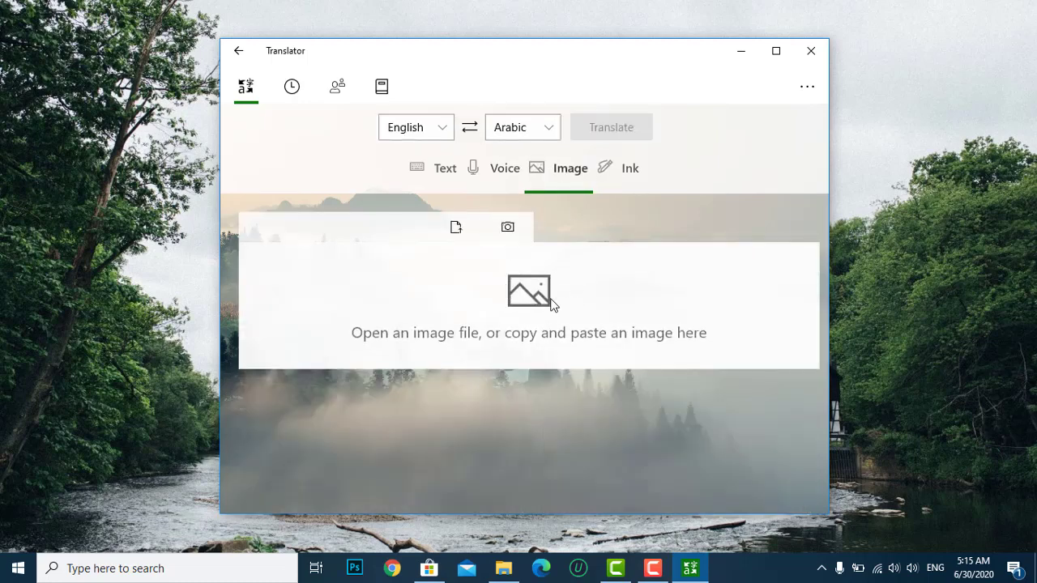
- Switch to ink mode, handwrite "hi" on the canvas and review its Arabic translation
left_click(627, 168)
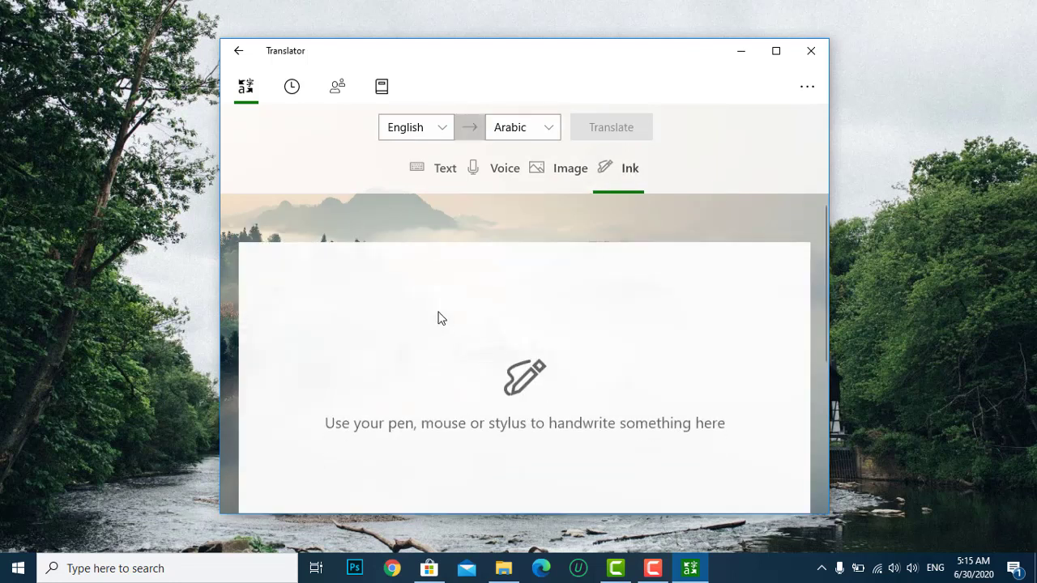
mouse_move(429, 299)
left_mouse_down()
mouse_move(440, 386)
mouse_move(461, 355)
mouse_move(464, 390)
left_mouse_up()
left_click_drag(491, 335, 493, 382)
left_click(488, 319)
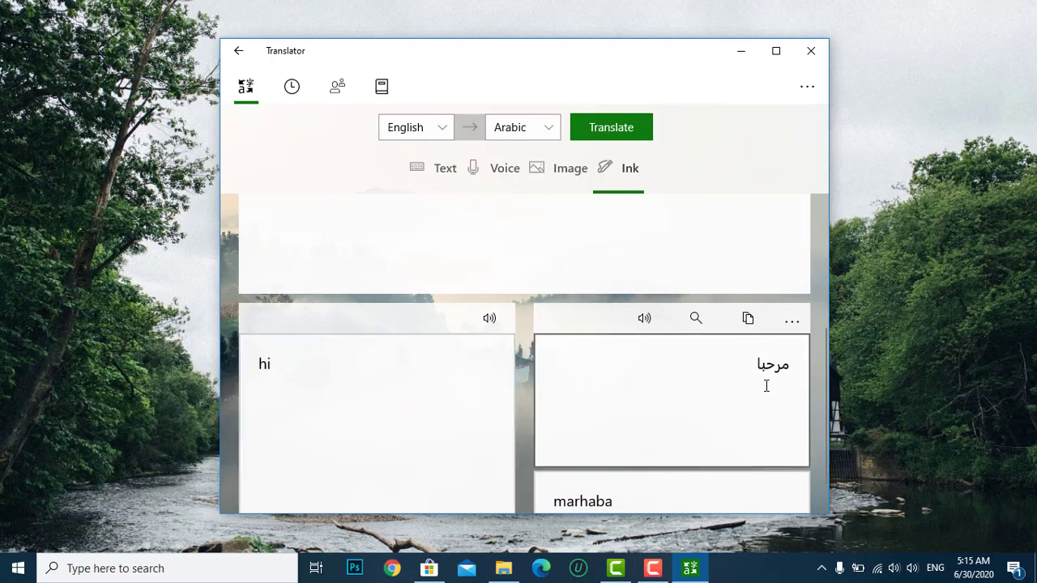
scroll(513, 313, "up", 4)
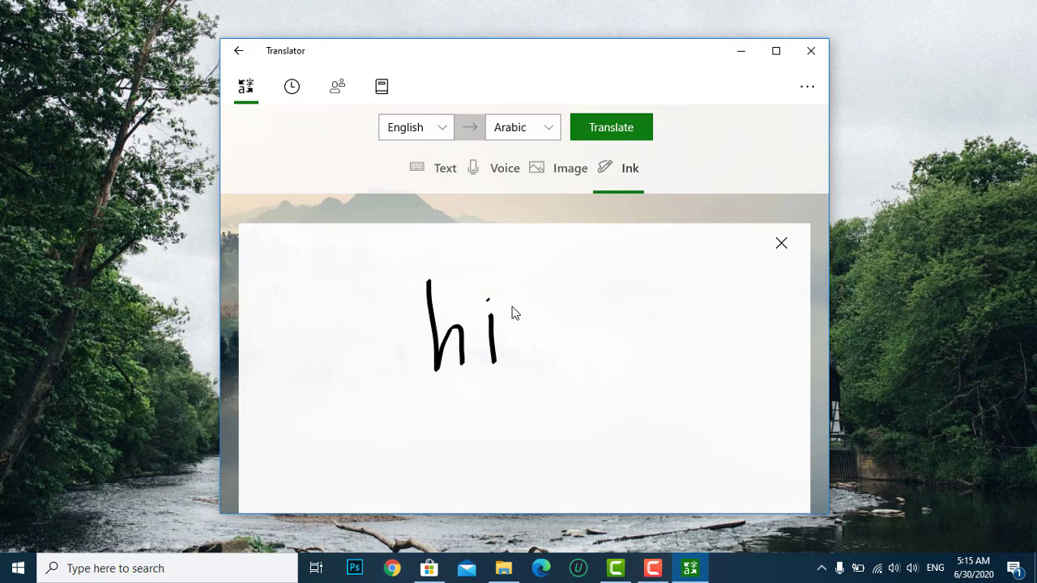
scroll(513, 313, "down", 4)
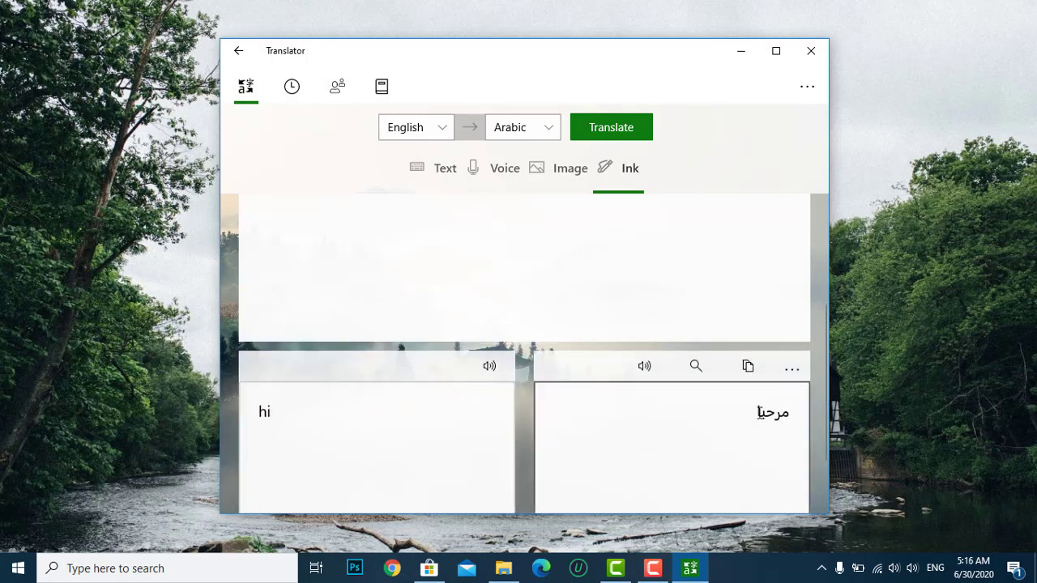
scroll(594, 333, "up", 4)
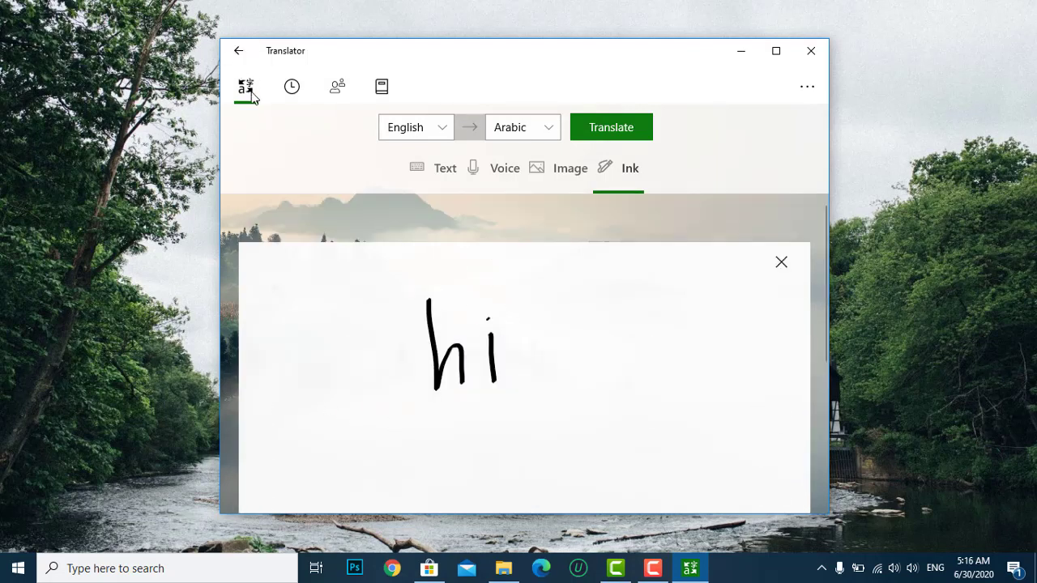
- Open the translation history and examine the list of recent ink, voice and text translations
left_click(291, 96)
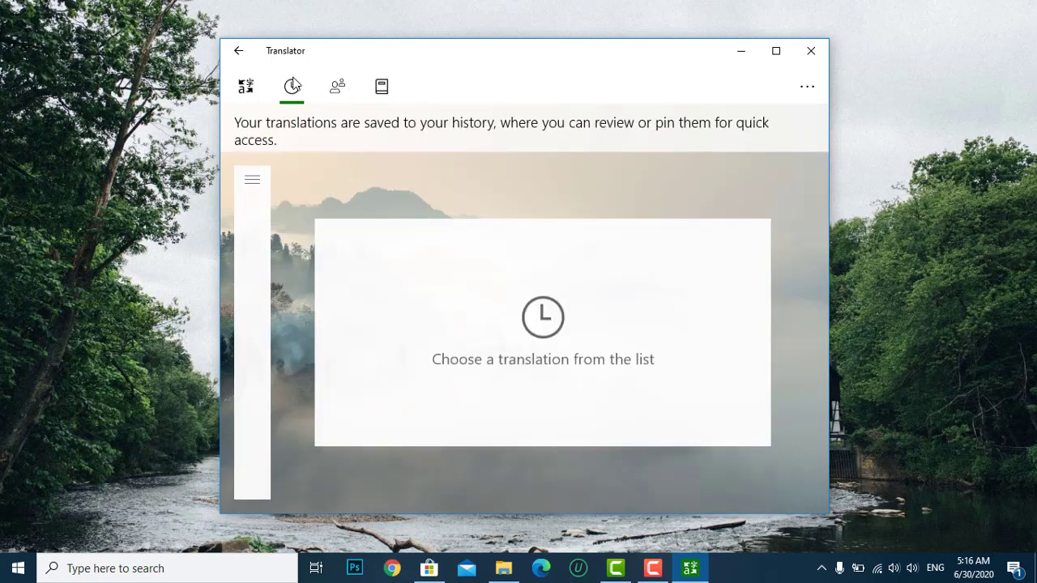
left_click(253, 182)
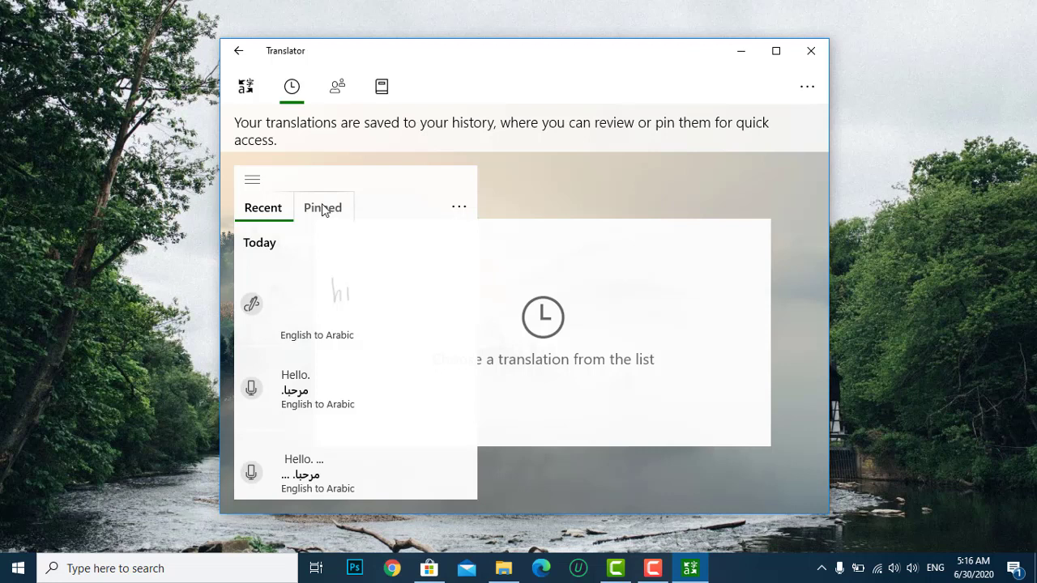
scroll(298, 259, "down", 5)
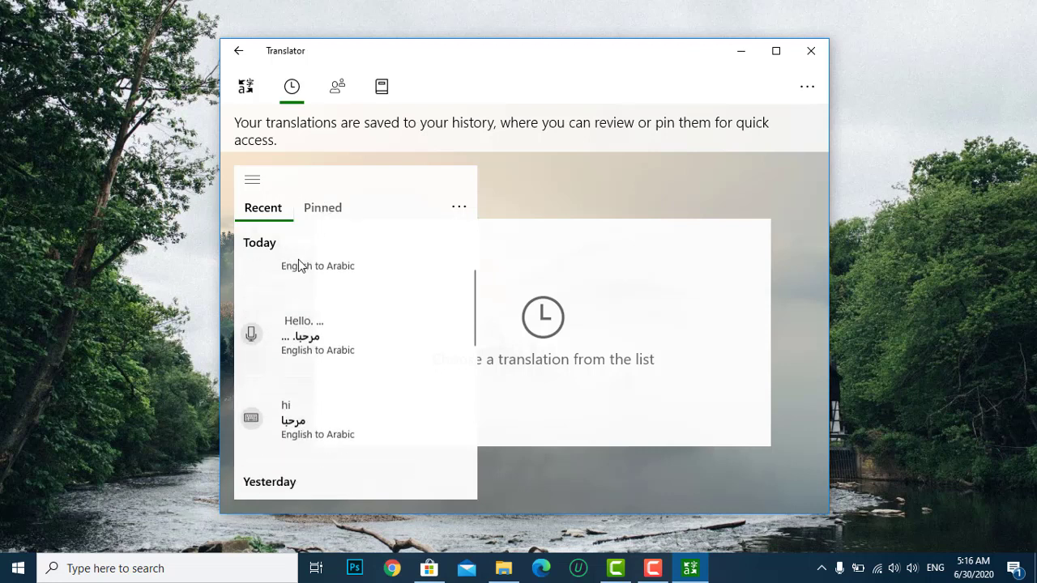
scroll(275, 294, "up", 3)
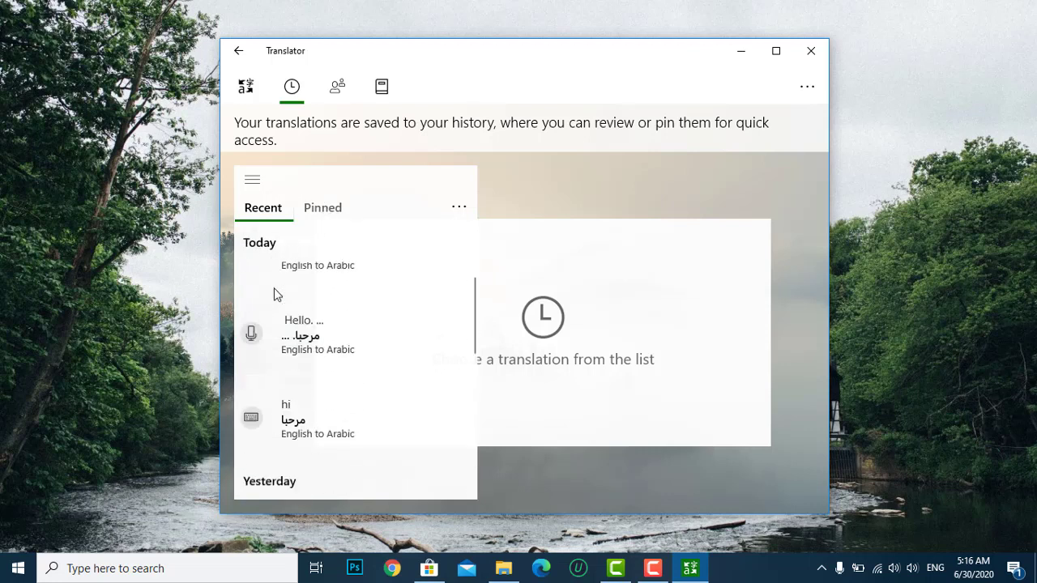
scroll(272, 276, "down", 1)
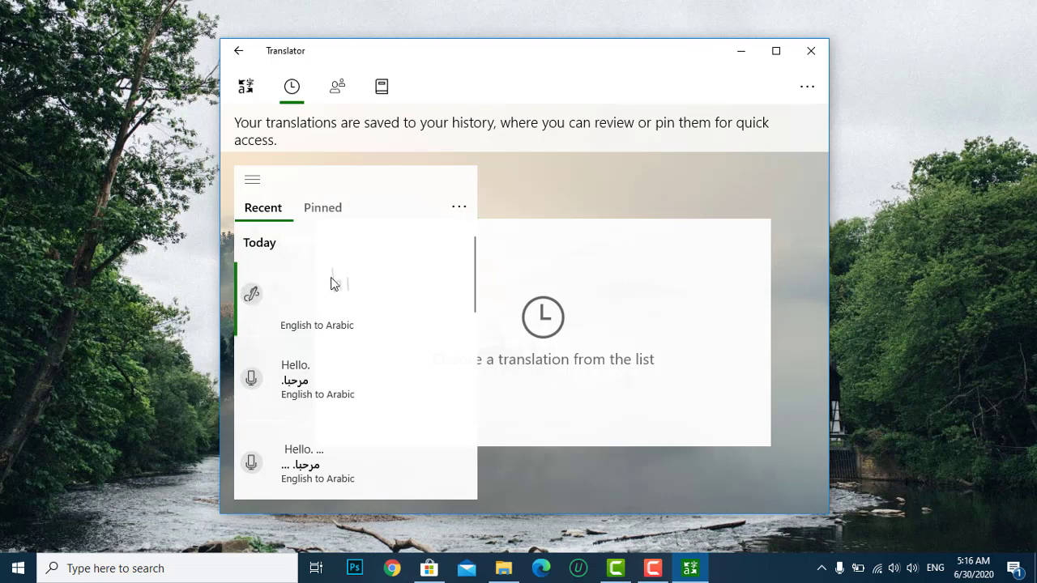
scroll(336, 433, "down", 1)
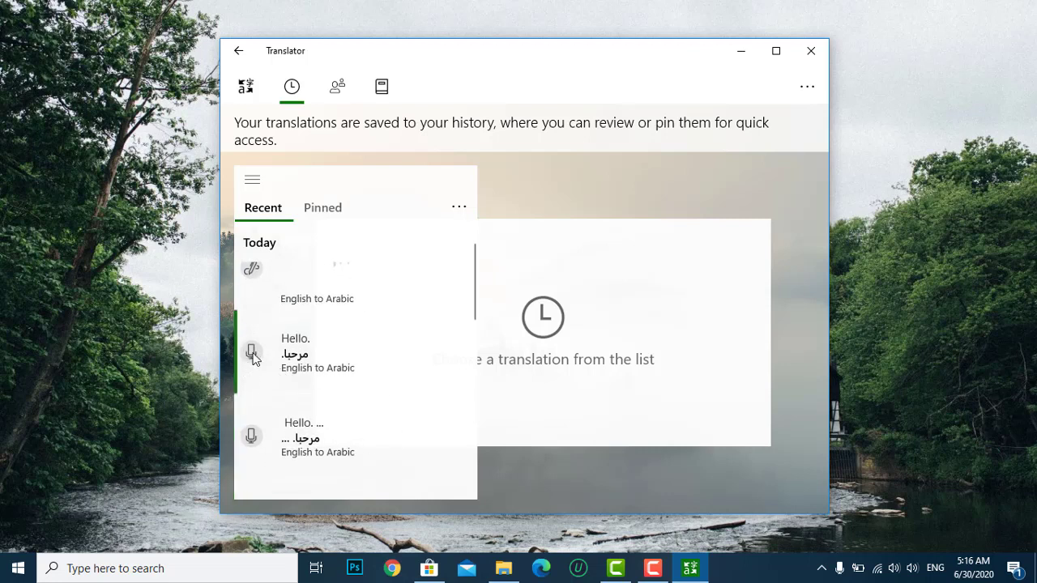
scroll(254, 419, "down", 3)
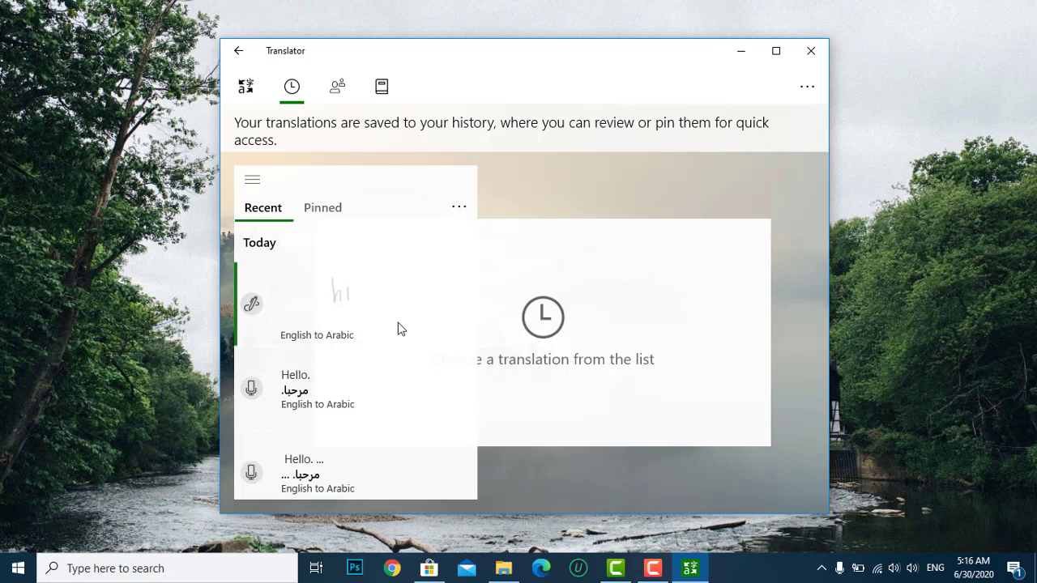
scroll(354, 317, "down", 2)
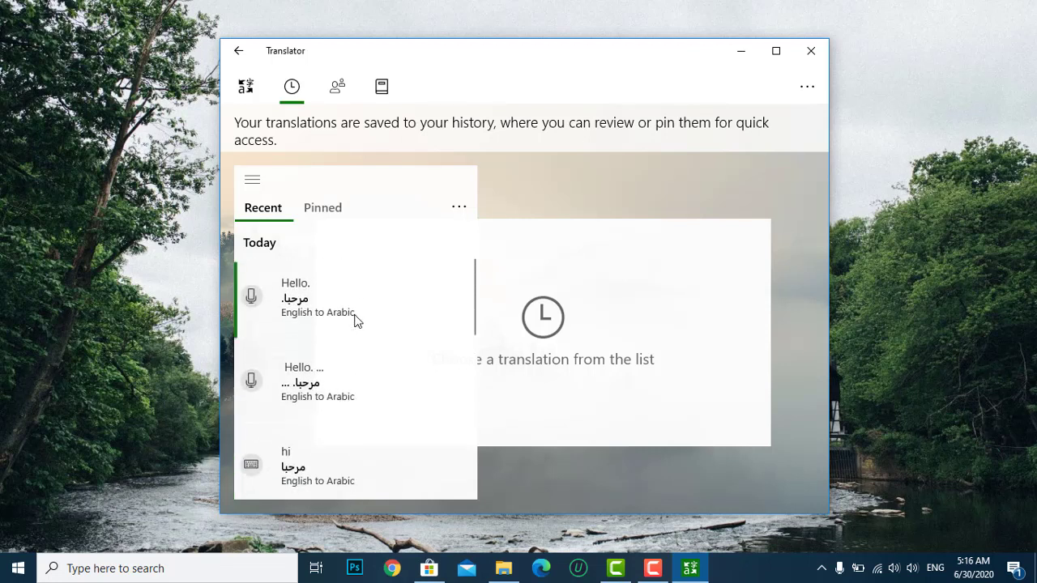
scroll(316, 307, "up", 2)
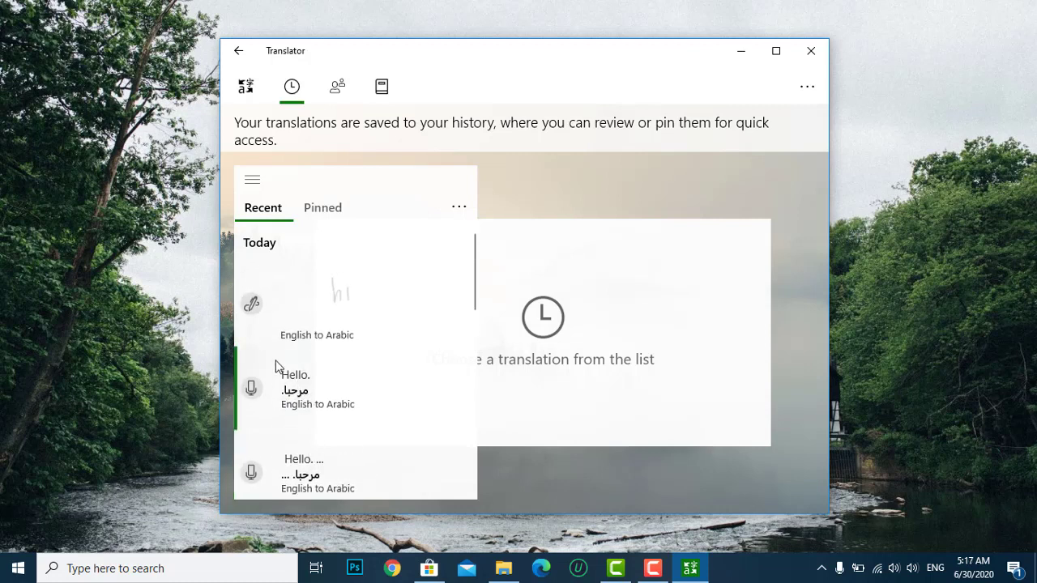
- Open the "Hello." English to Arabic history entry, access its additional options and reopen the history list
left_click(381, 400)
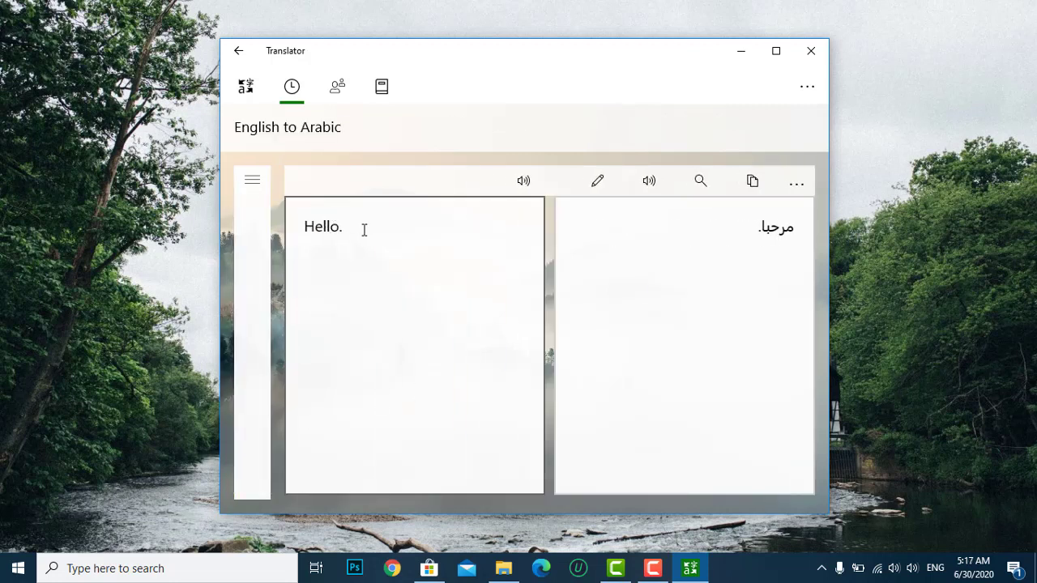
left_click(797, 183)
left_click(754, 211)
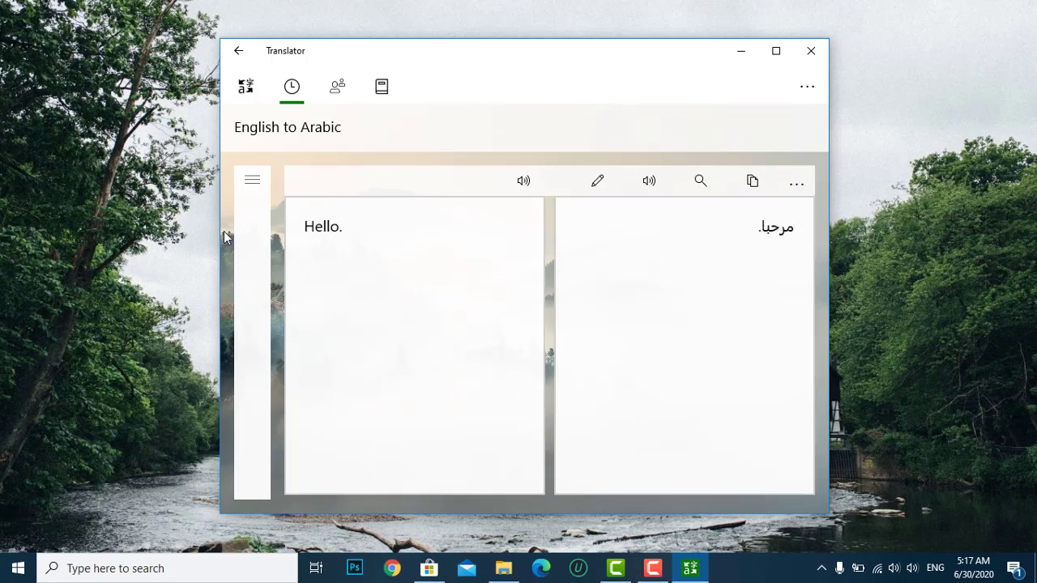
left_click(252, 179)
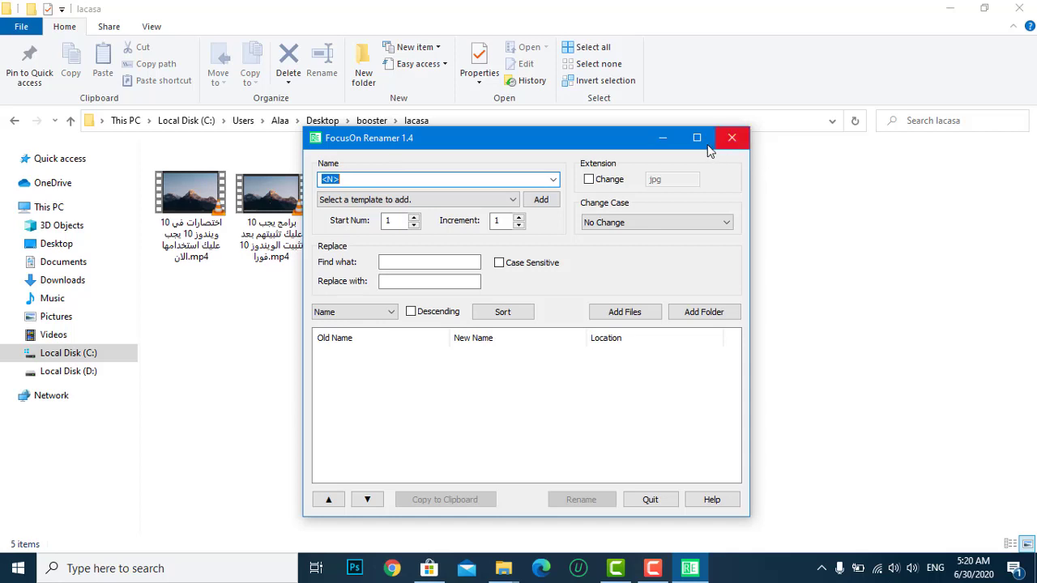
- Dismiss FocusOn Renamer to view the videos in the lacasa folder, and reposition the renamer window once it is open again
left_click(731, 137)
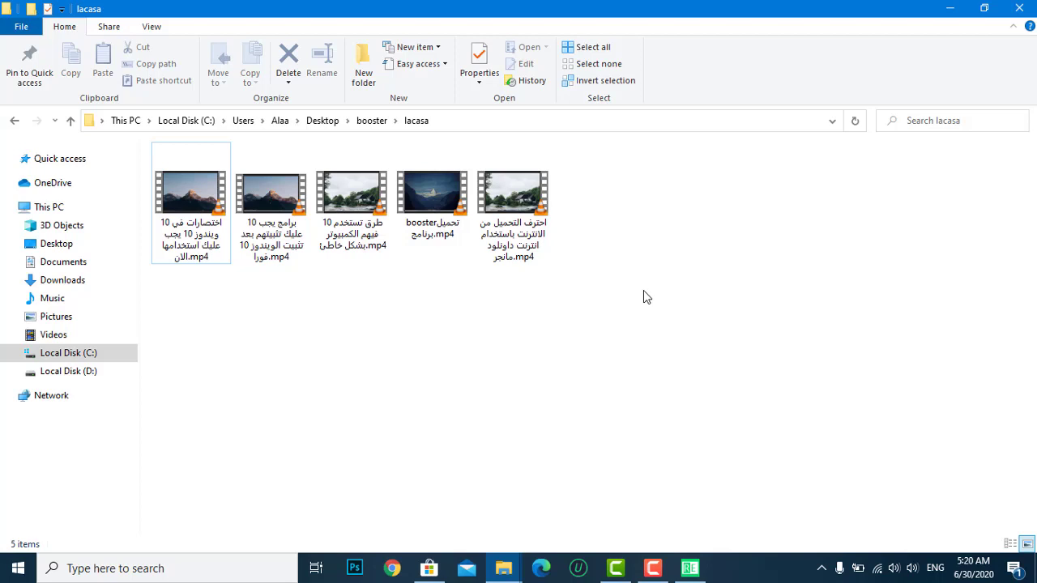
left_click_drag(643, 290, 231, 346)
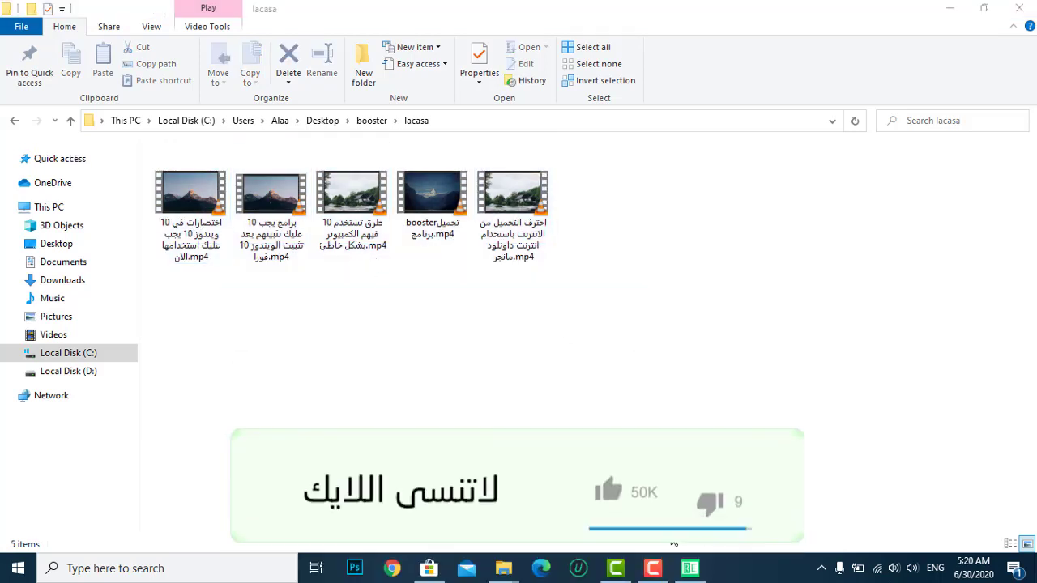
left_click_drag(358, 141, 370, 139)
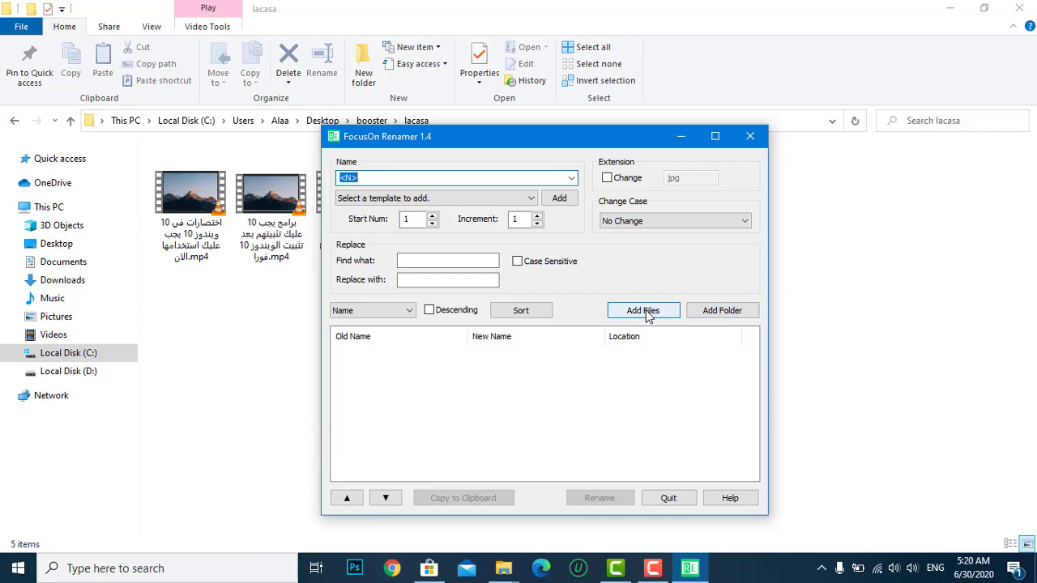
- Add all files from the lacasa folder inside booster to the rename list
left_click(703, 318)
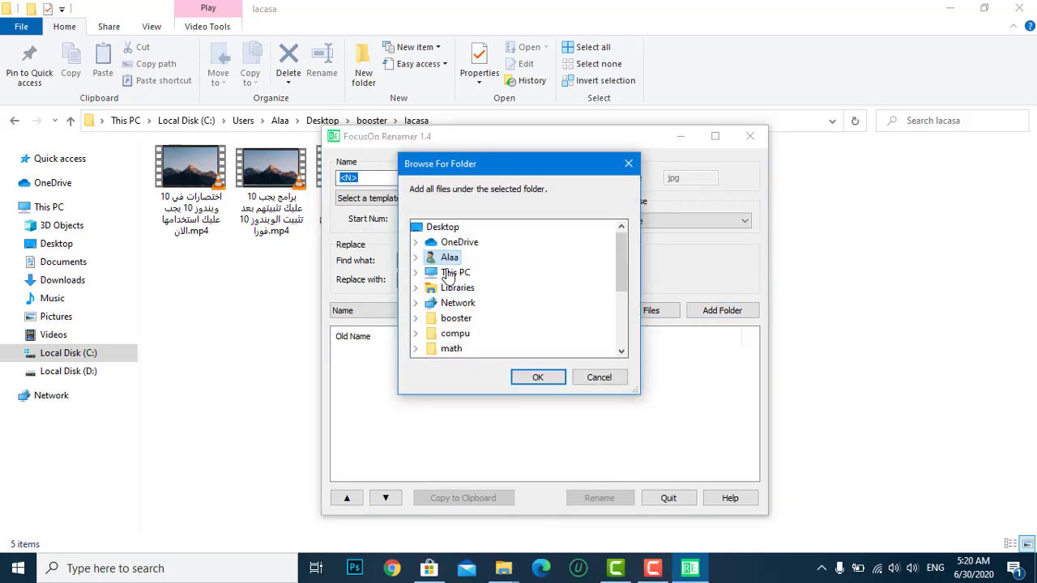
left_click(415, 317)
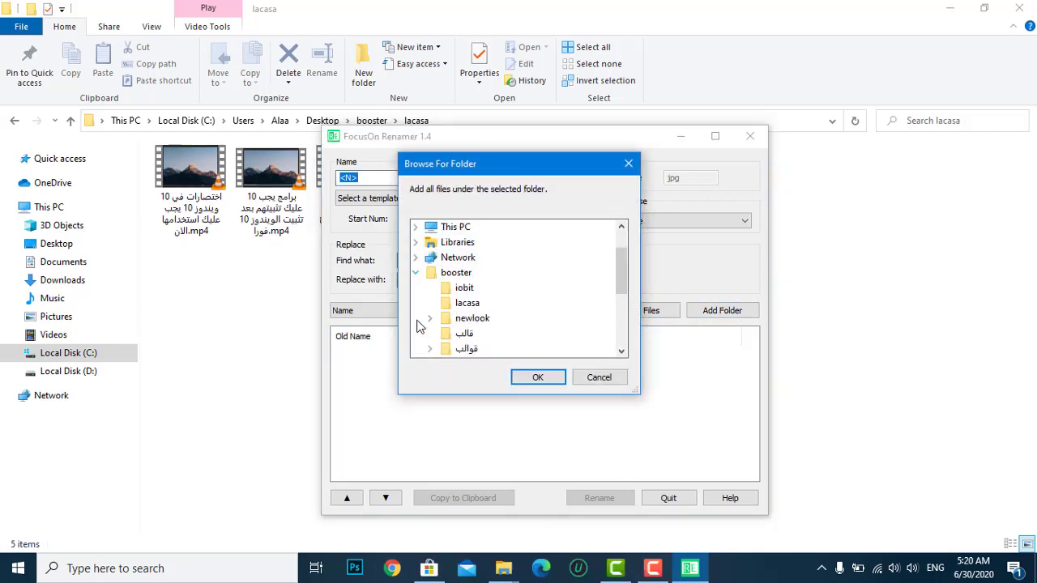
left_click(465, 304)
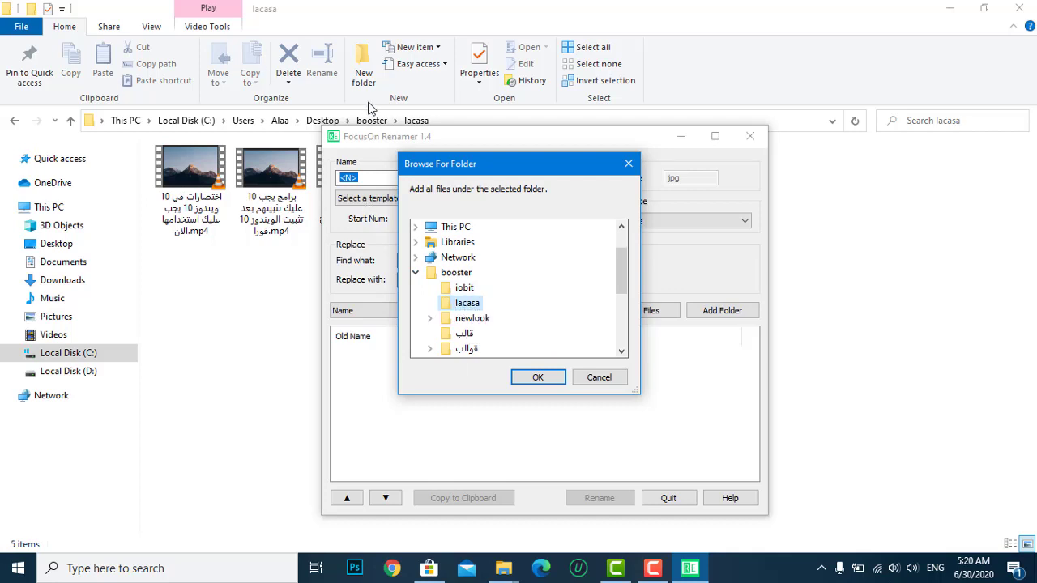
left_click(546, 378)
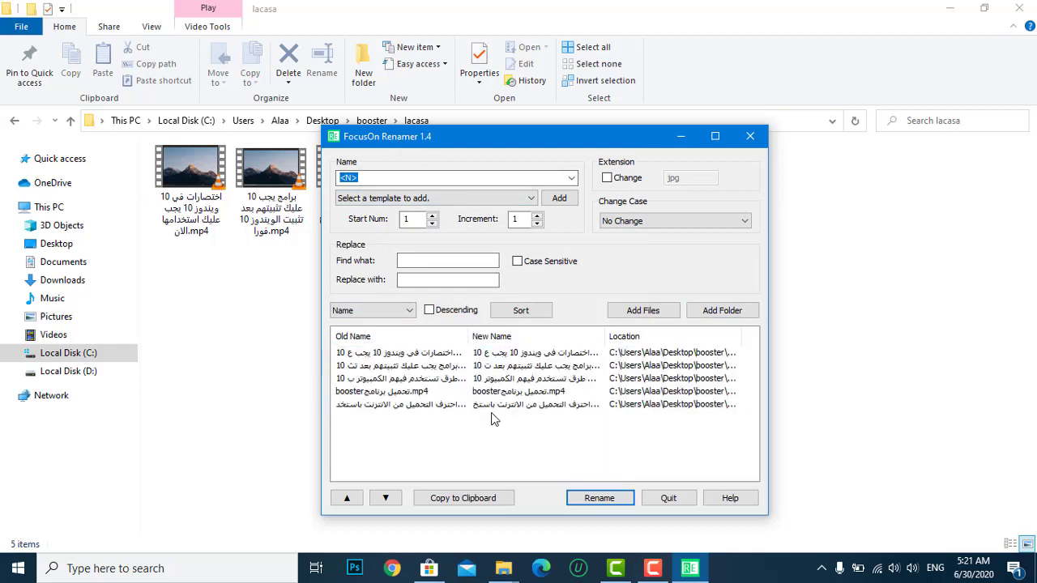
- Replace the name pattern with the Arabic word "الحلقة", switching the keyboard language to Arabic
key("Tab")
key("Tab")
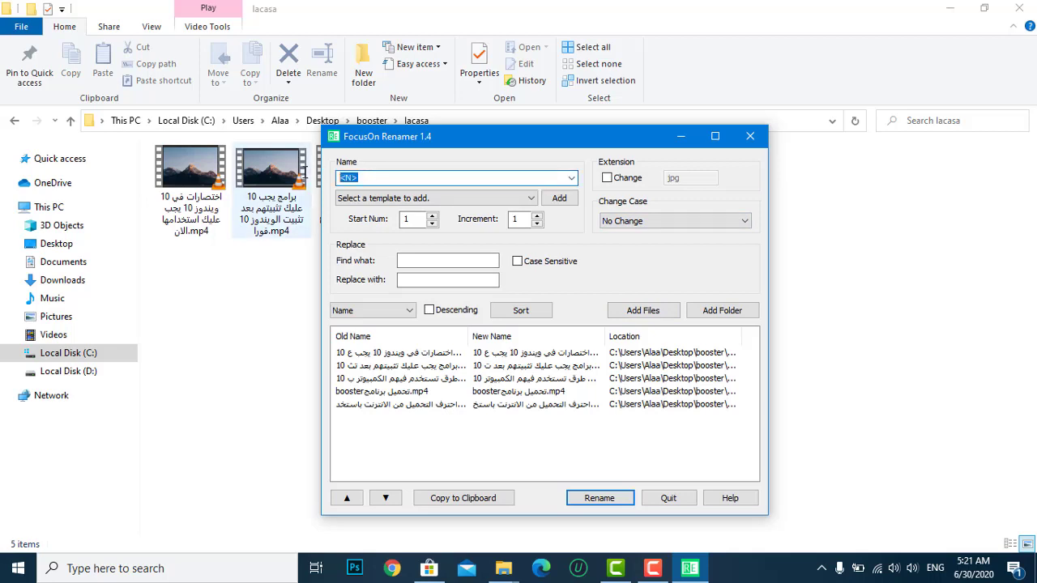
key("BackSpace")
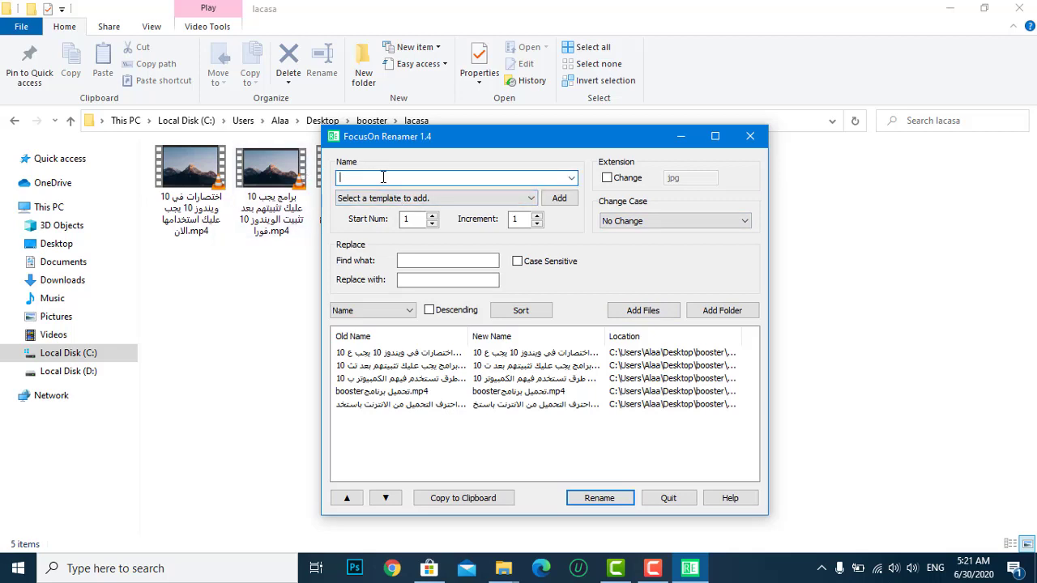
key("alt+shift")
type("الحلقة")
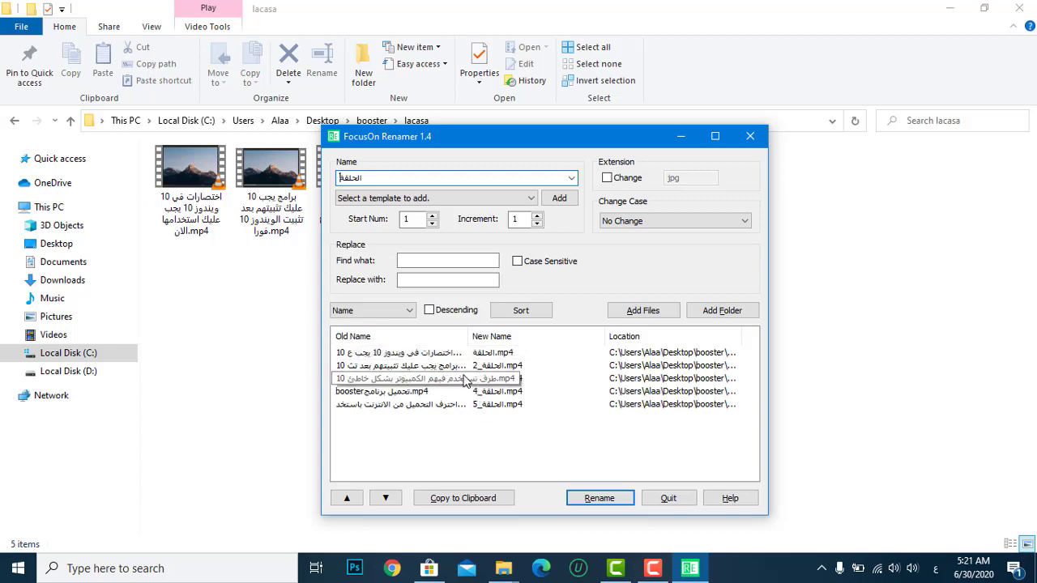
- Try appending the File Size <z> template to the name pattern and remove it again
left_click(402, 199)
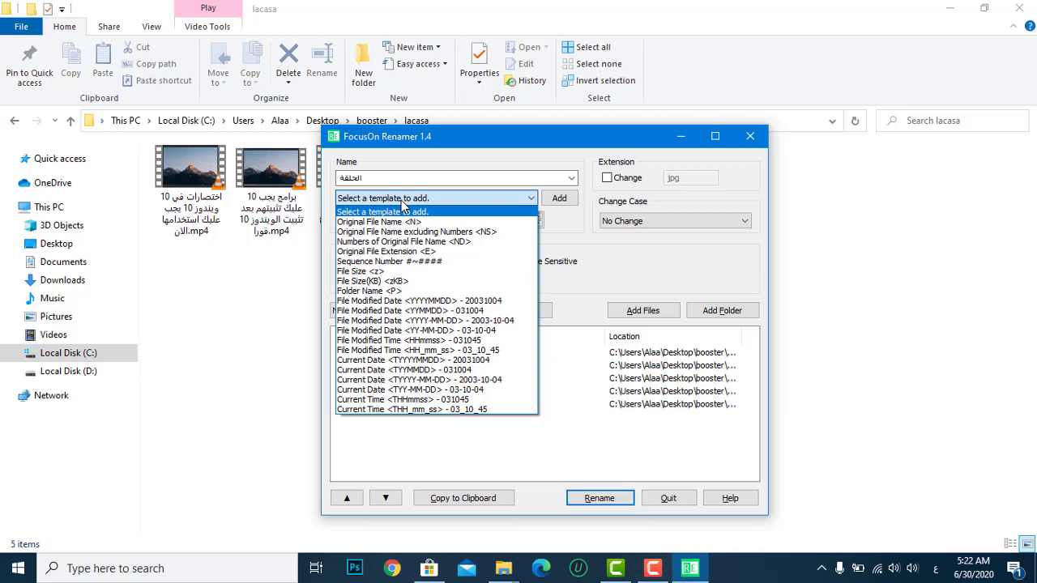
left_click(387, 271)
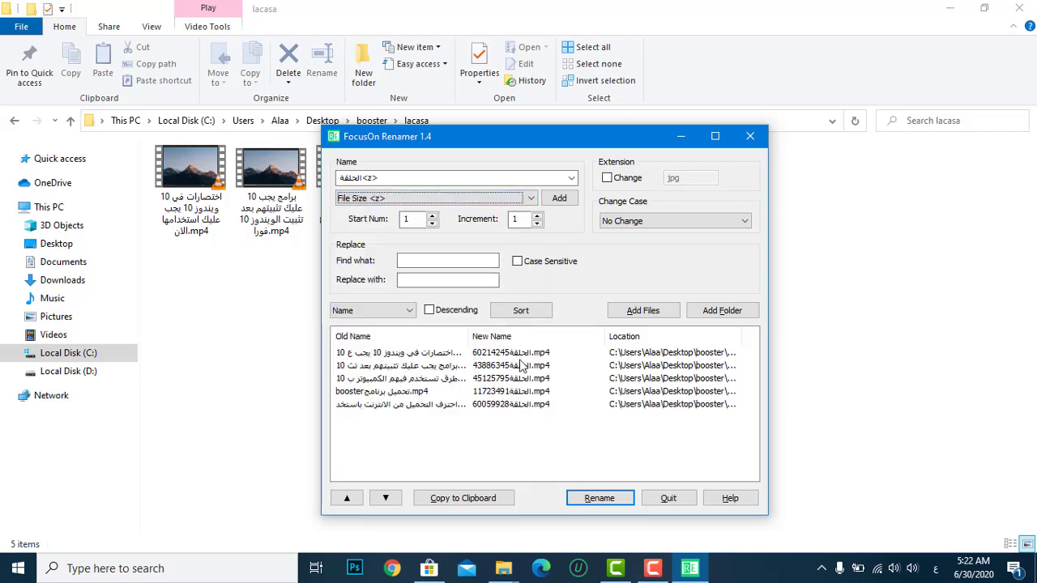
left_click(389, 178)
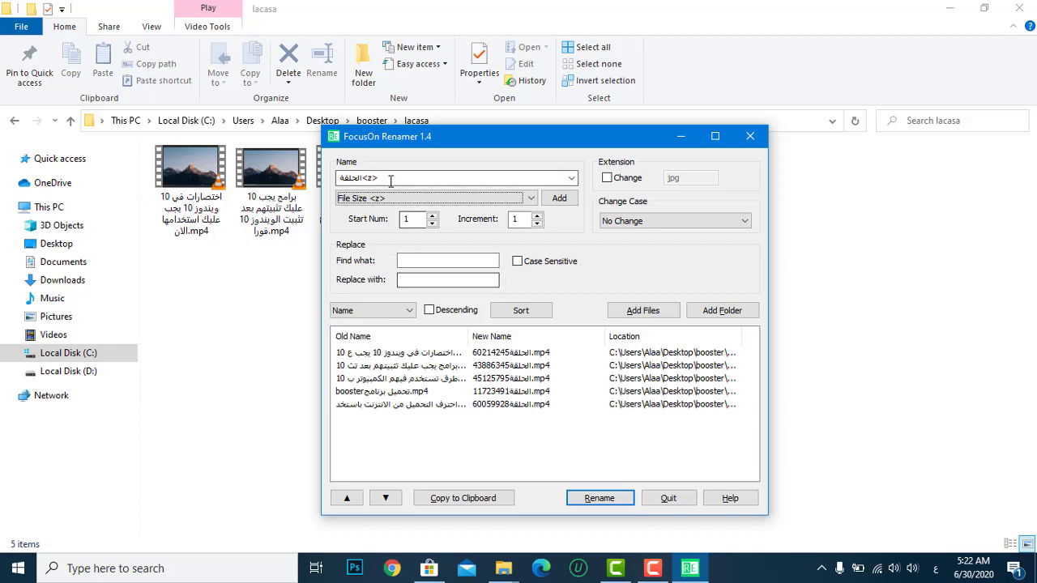
key("BackSpace")
key("BackSpace")
key("BackSpace")
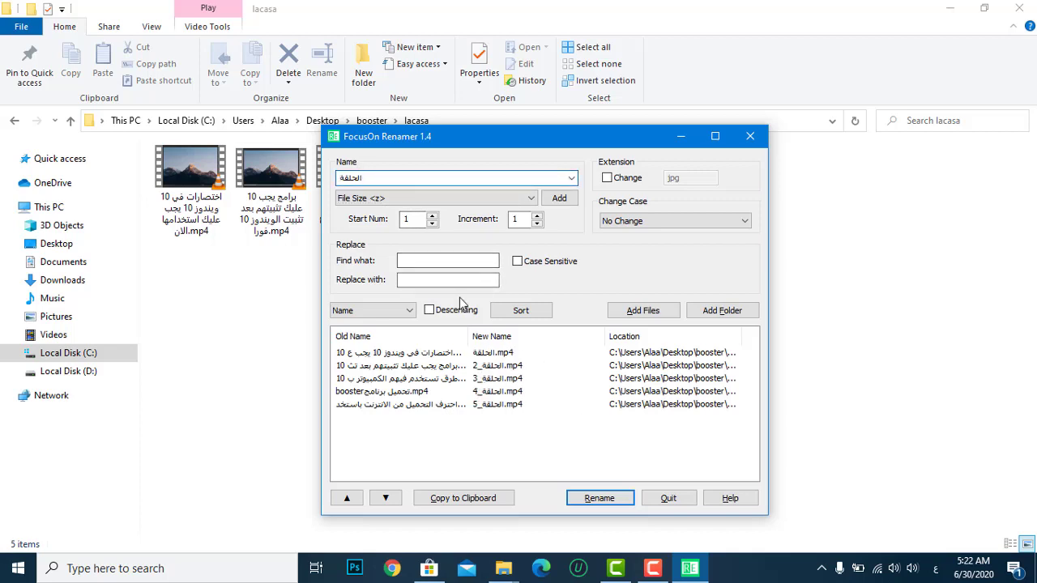
- Append the Folder Name <P> template to the name pattern and move the renamer window aside to uncover the third video
left_click(374, 199)
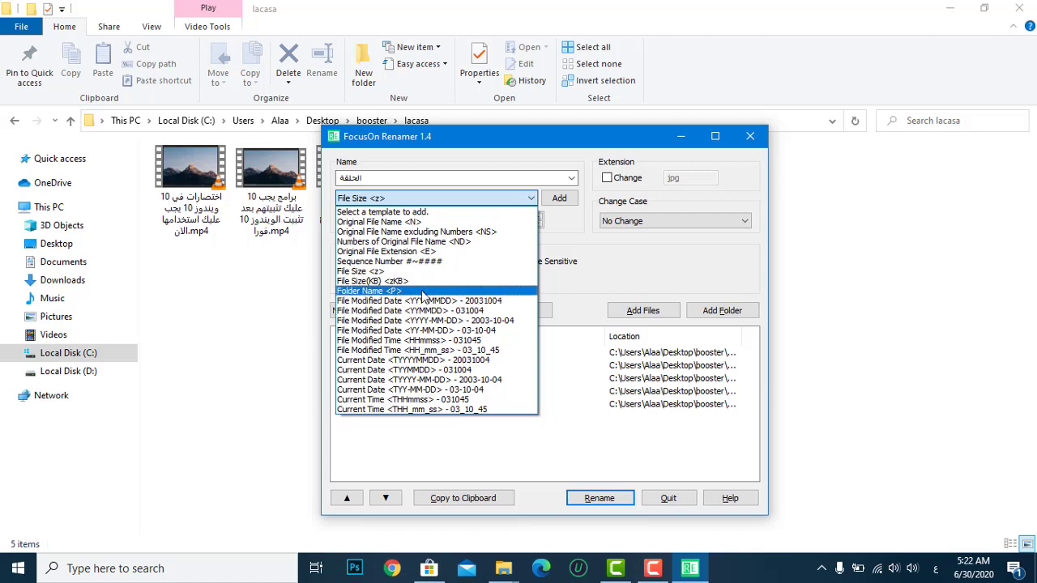
left_click(419, 292)
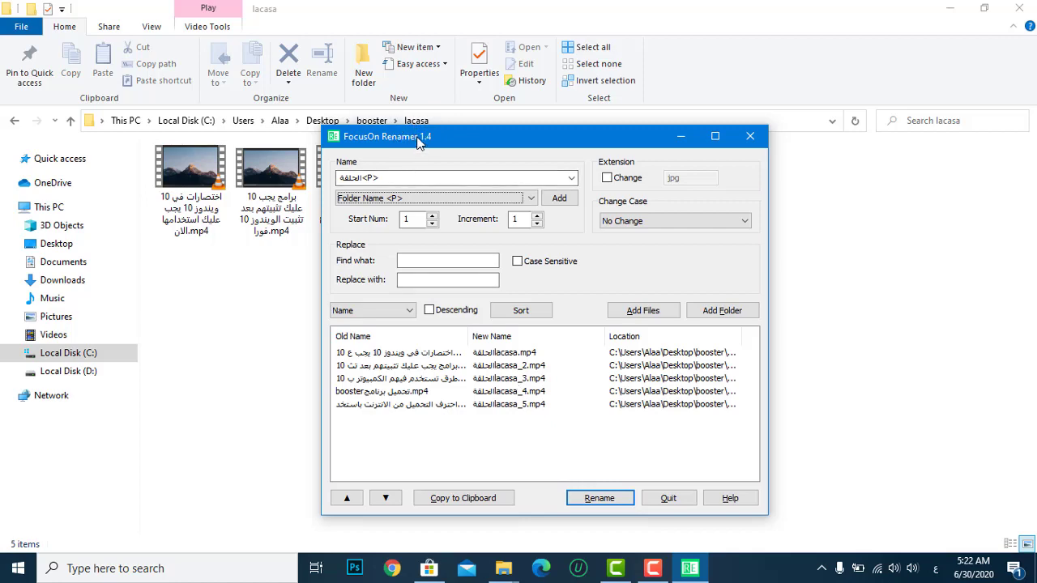
left_click_drag(418, 142, 487, 142)
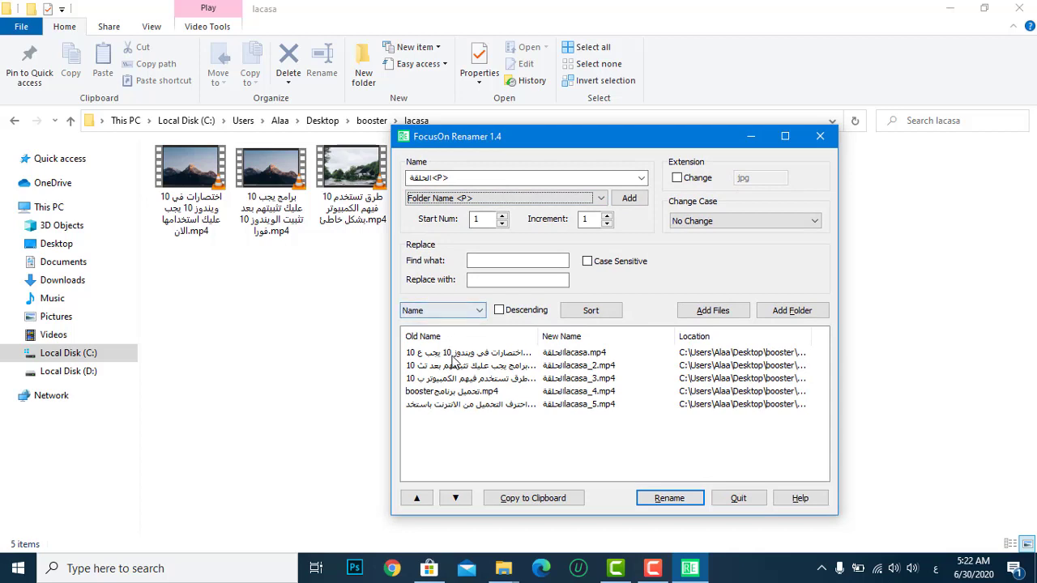
- Move the third video in the rename list up to second place
left_click(506, 379)
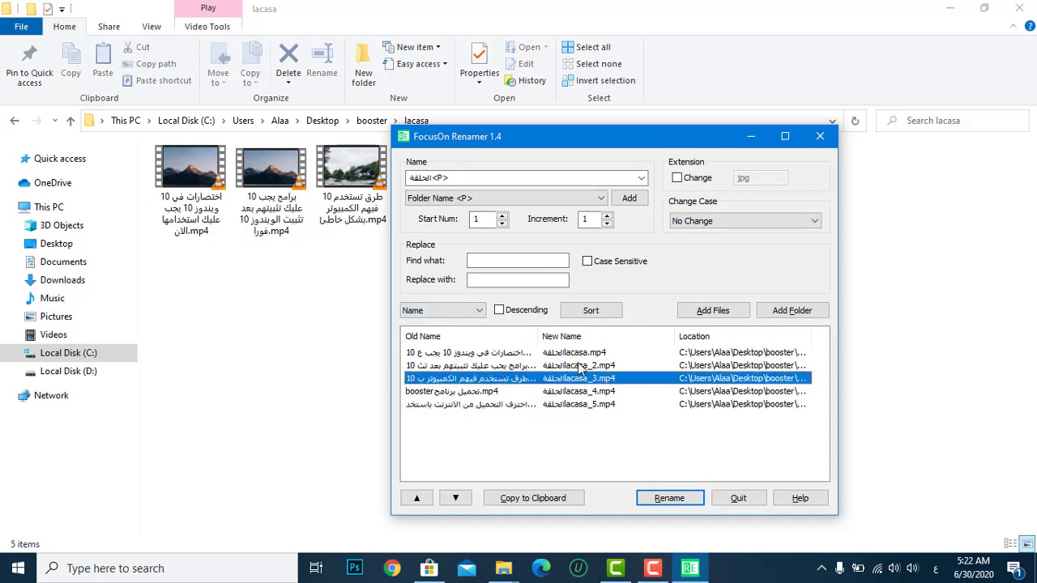
left_click(578, 367)
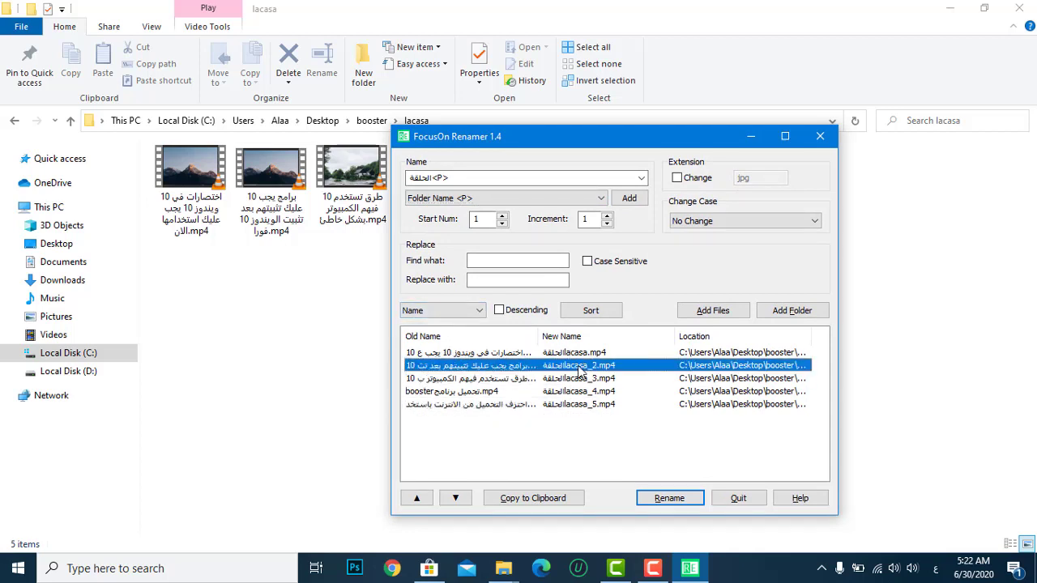
left_click(525, 380)
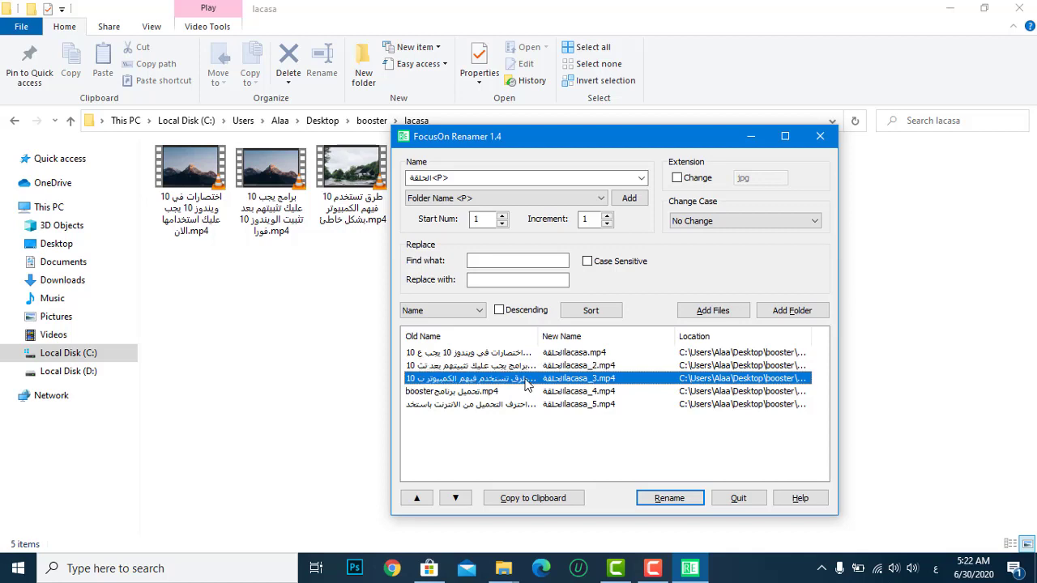
left_click(417, 499)
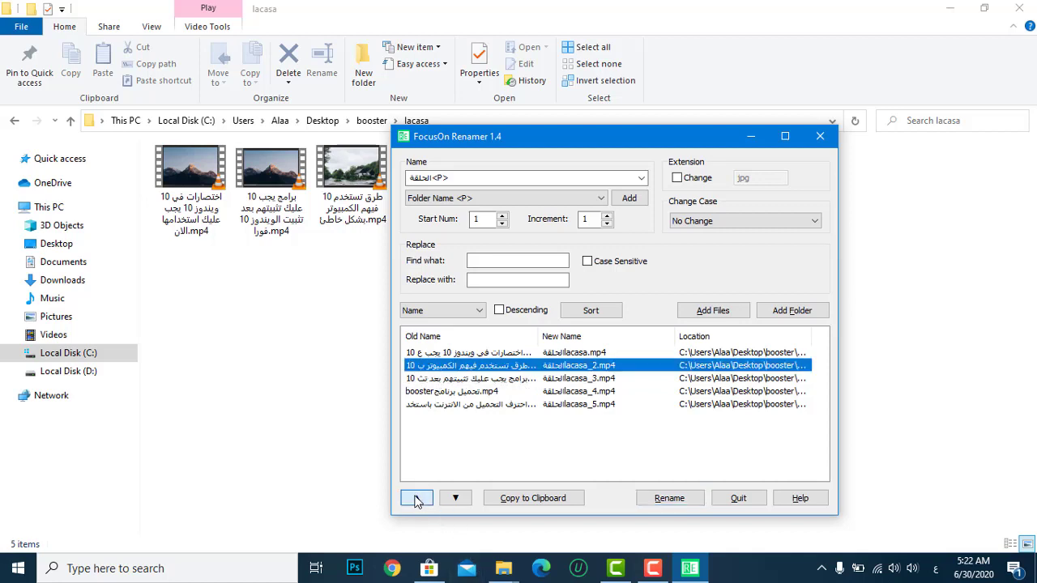
- Shift the file now in third place down and back up the rename list several times to demonstrate reordering
left_click(460, 380)
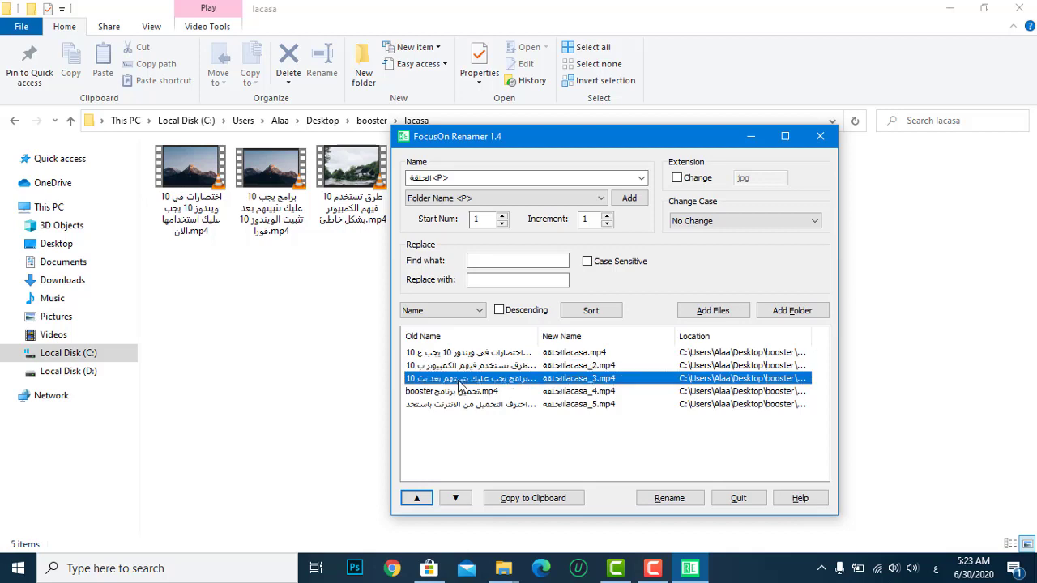
left_click(455, 501)
left_click(414, 498)
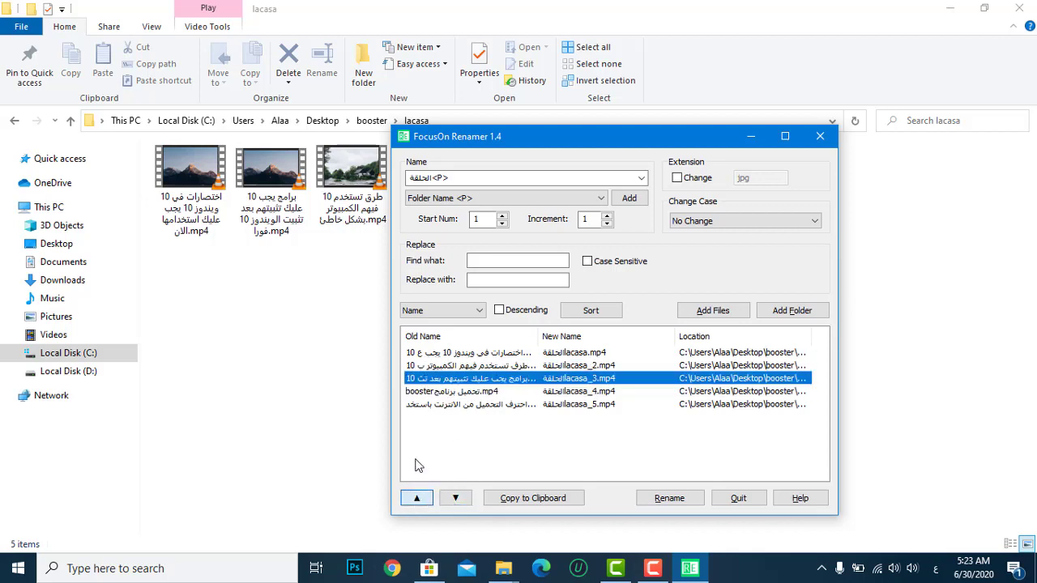
left_click(454, 498)
left_click(417, 498)
left_click(454, 498)
left_click(418, 499)
- Rename all listed files to their new names and restart the renamer with an empty list
left_click(666, 499)
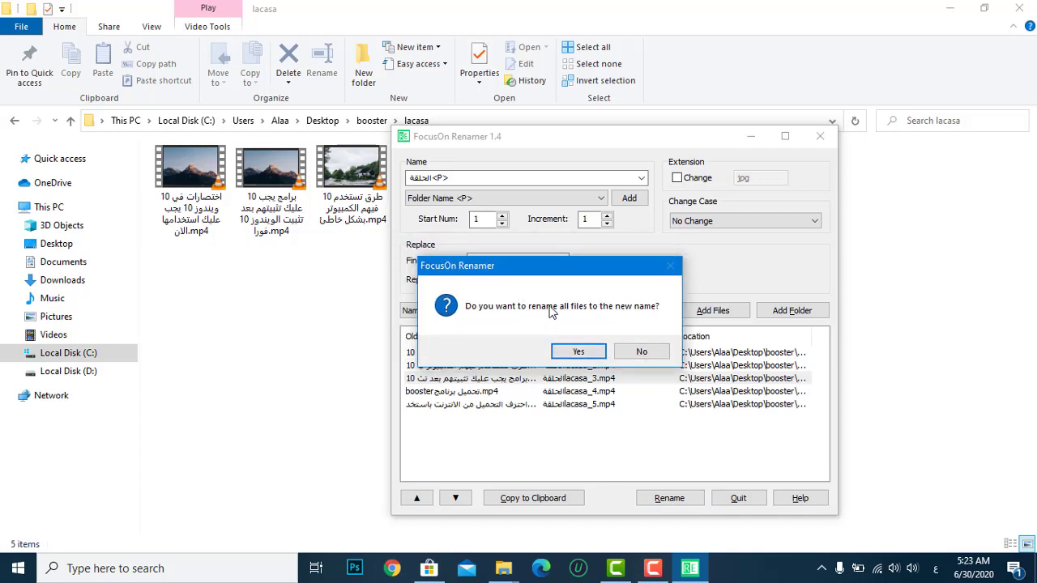
left_click(586, 353)
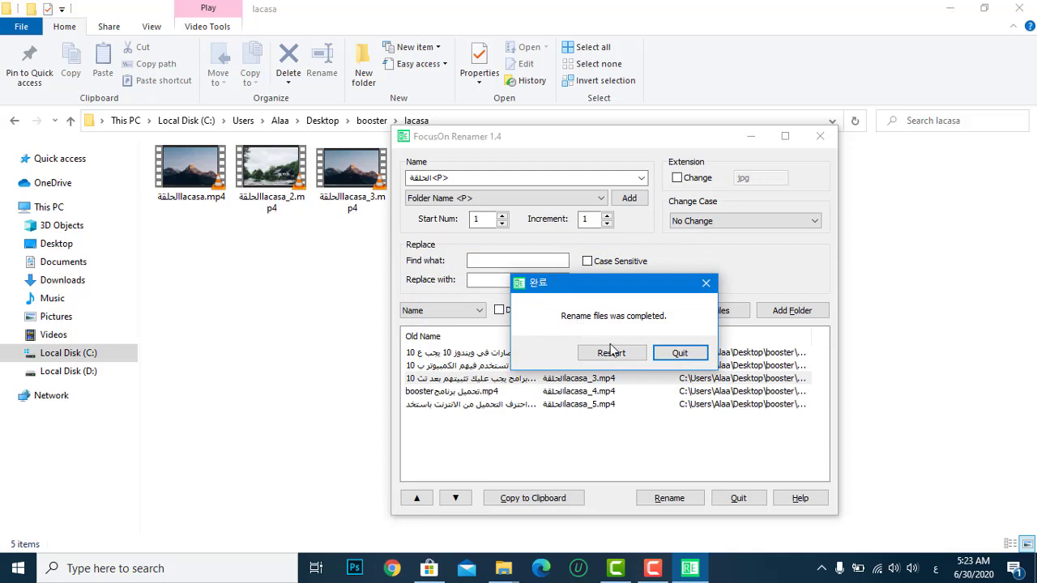
left_click(614, 354)
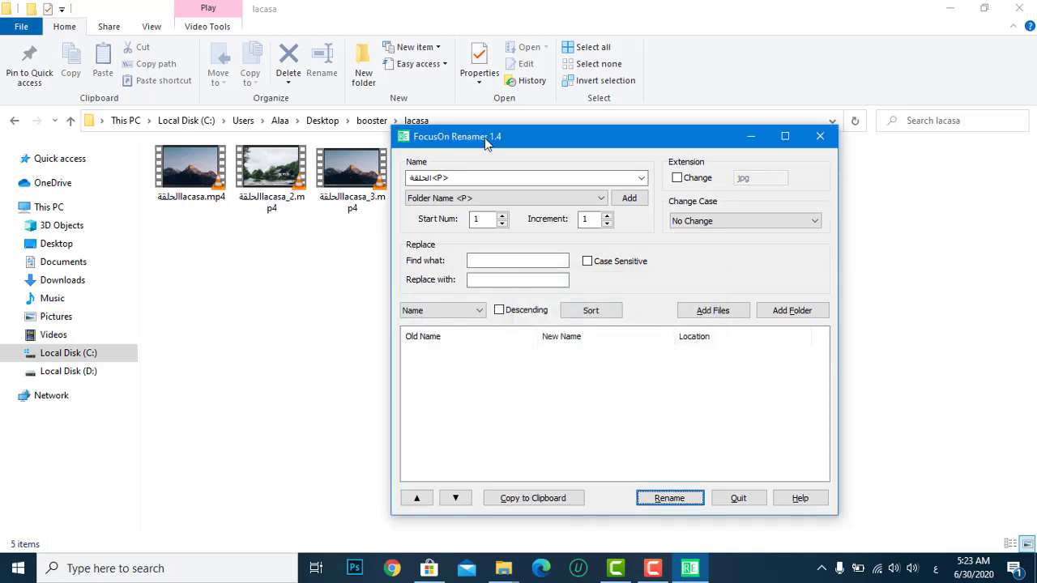
- Minimize the renamer, examine the renamed videos in the lacasa folder and open the first one
left_click(751, 137)
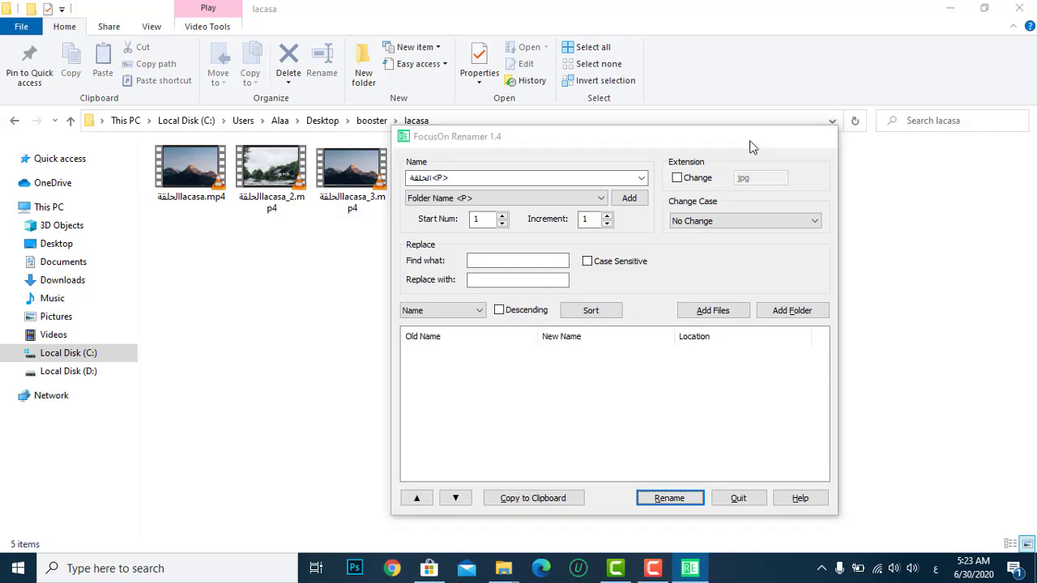
left_click_drag(340, 213, 122, 162)
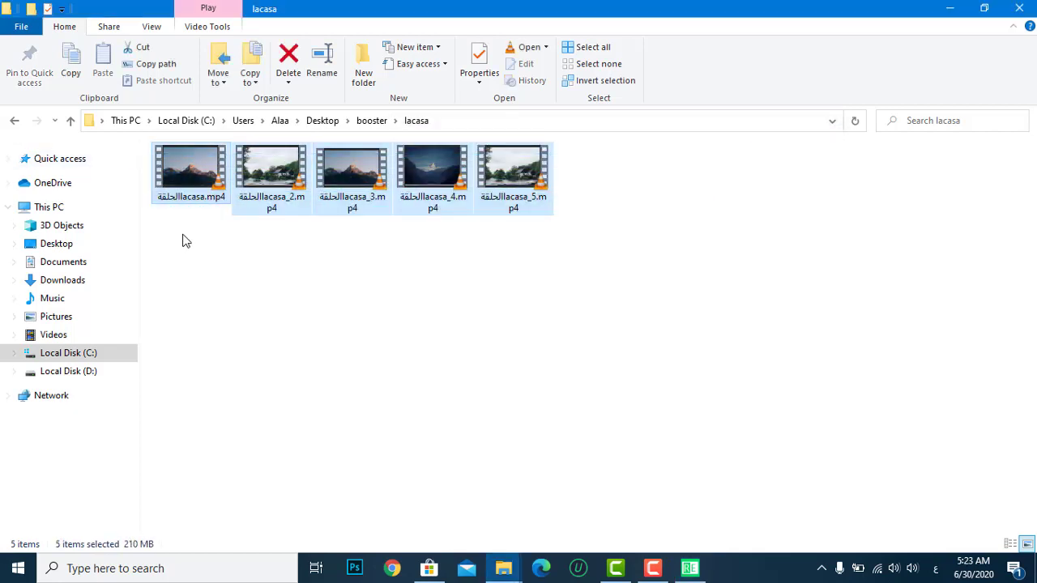
left_click_drag(182, 233, 559, 139)
left_click(448, 330)
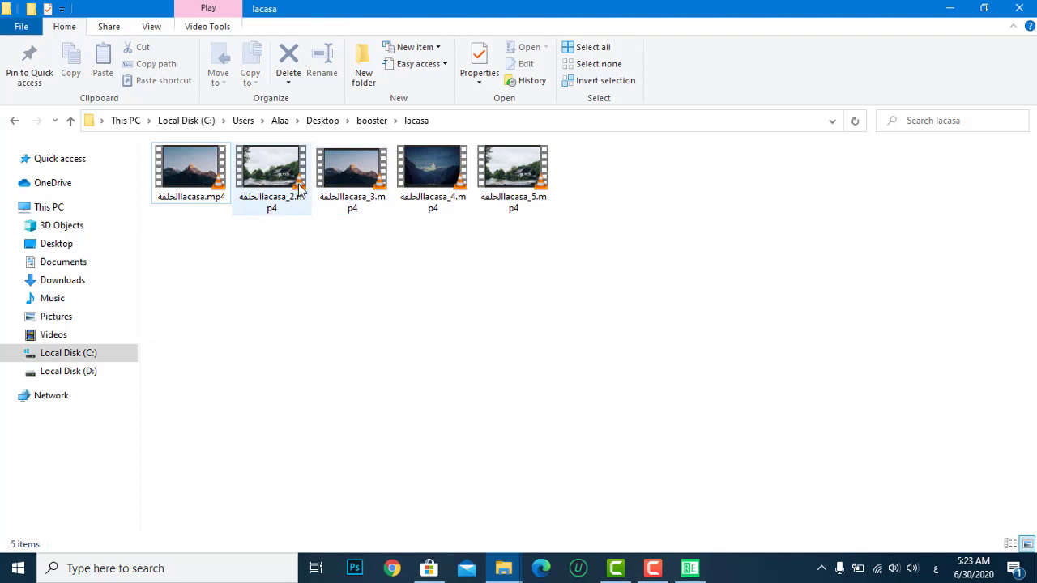
mouse_move(223, 203)
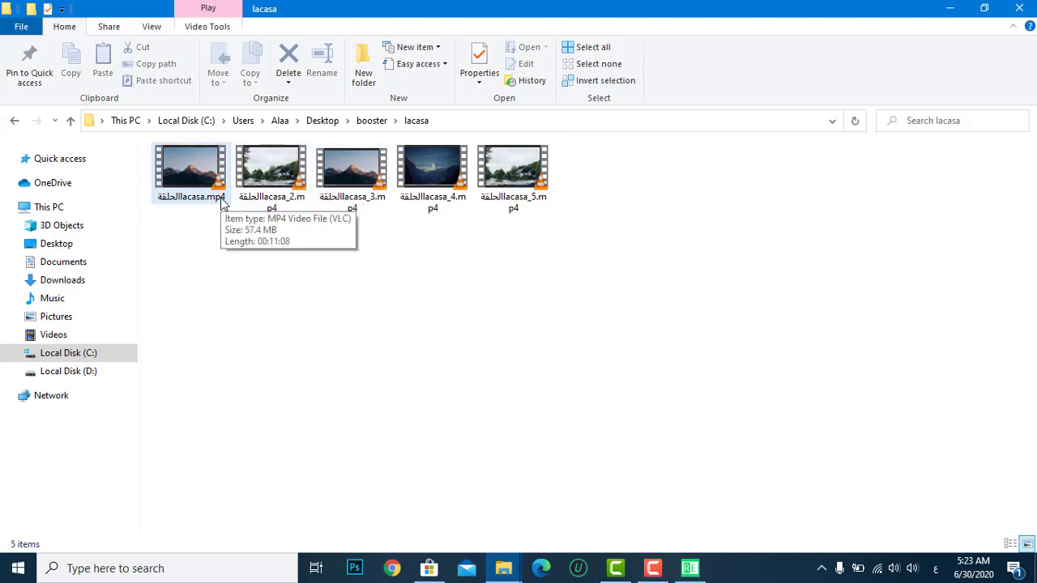
double_click(223, 202)
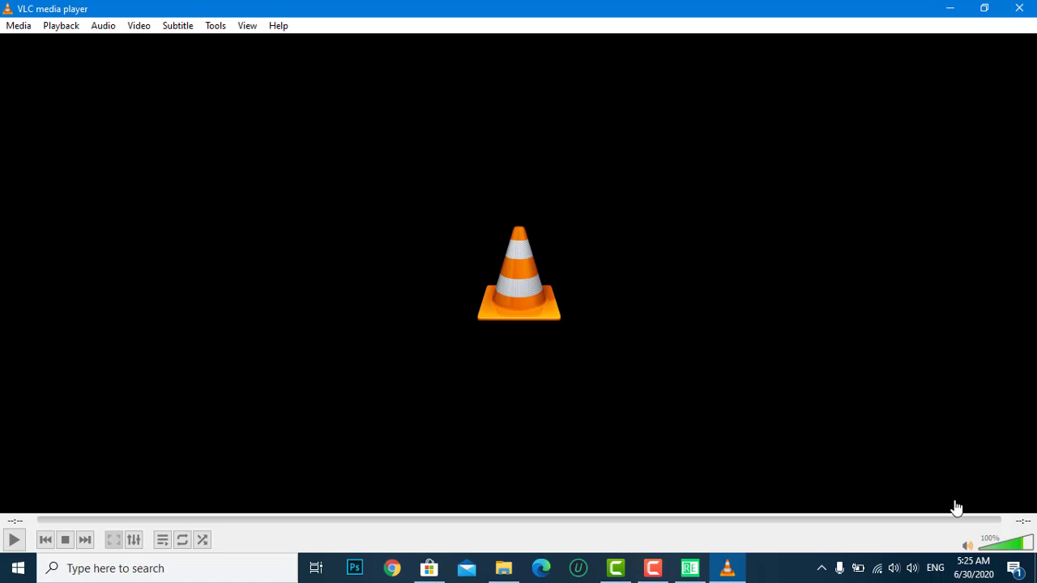
- Raise the VLC media player volume to 125% and close the player
scroll(1013, 540, "up", 2)
left_click_drag(1013, 549, 1034, 548)
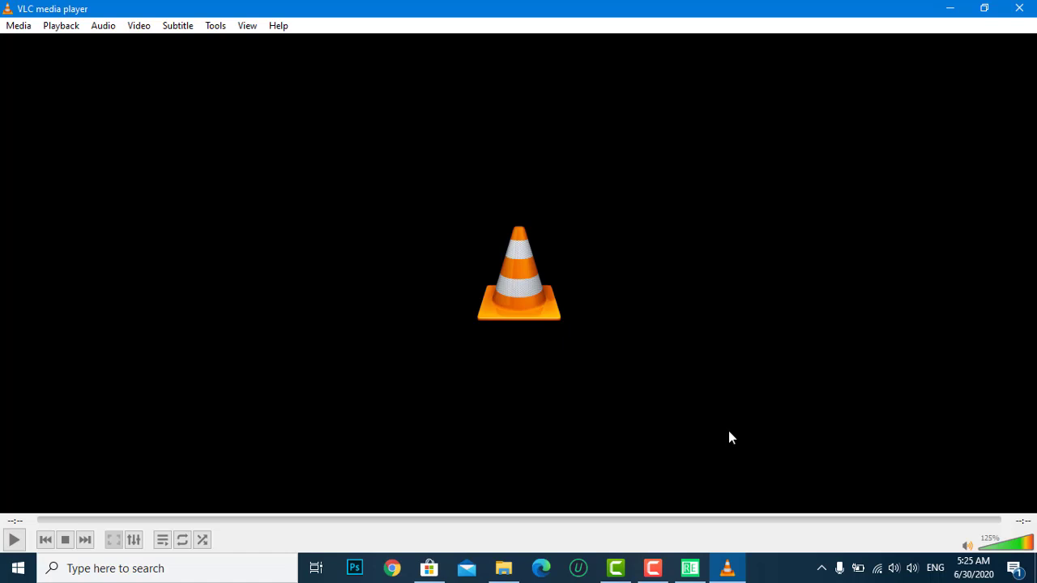
left_click(1019, 10)
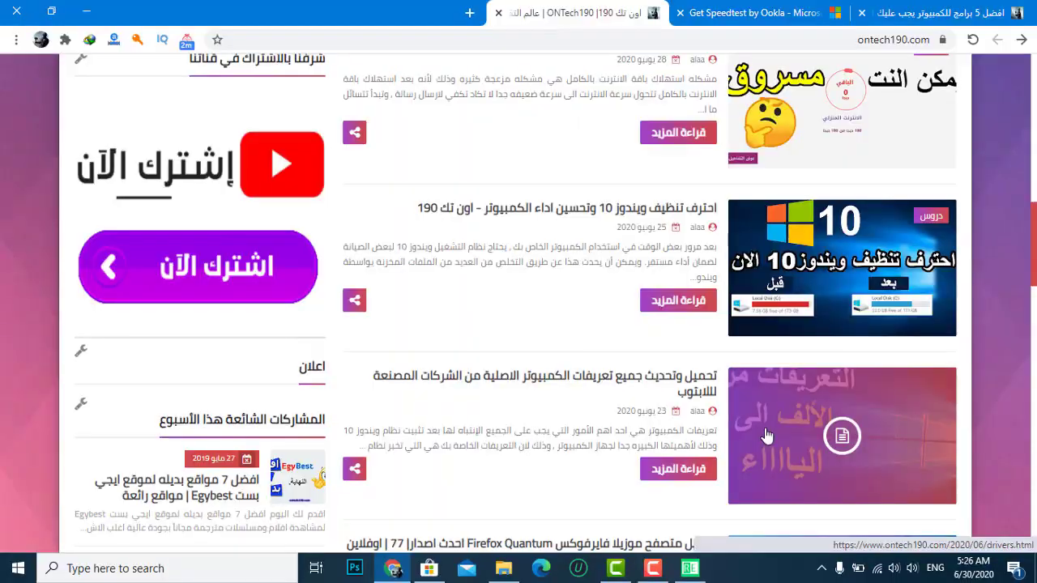
- Look through the article list on ontech190.com in the browser and minimize the browser window
scroll(765, 435, "down", 3)
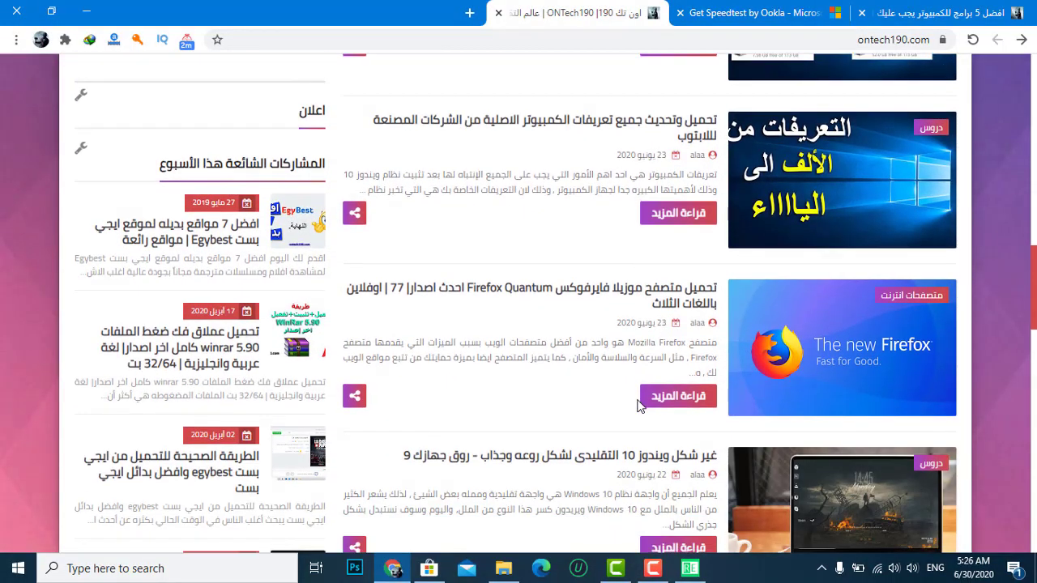
scroll(637, 405, "down", 2)
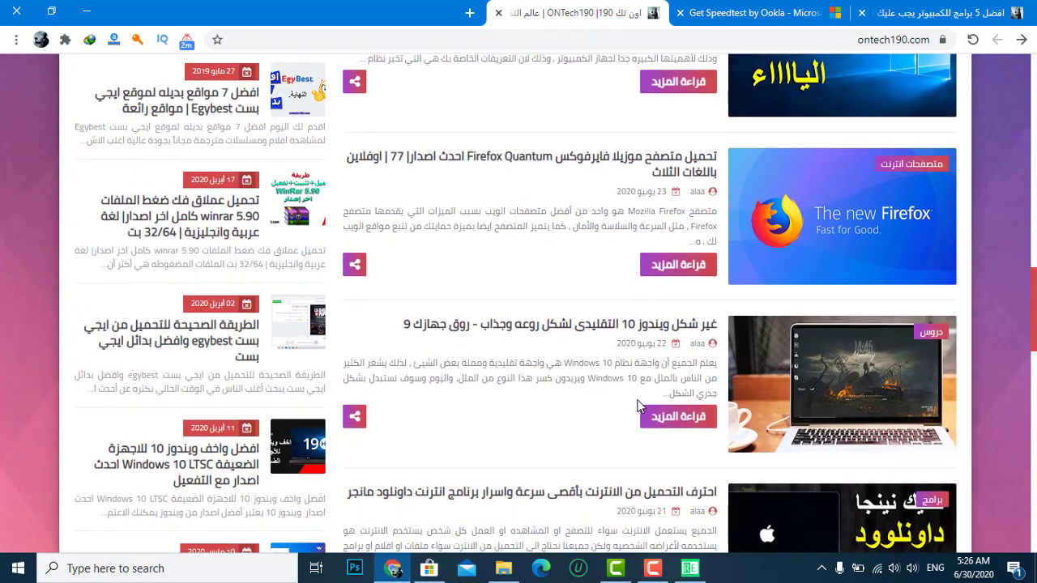
left_click(86, 10)
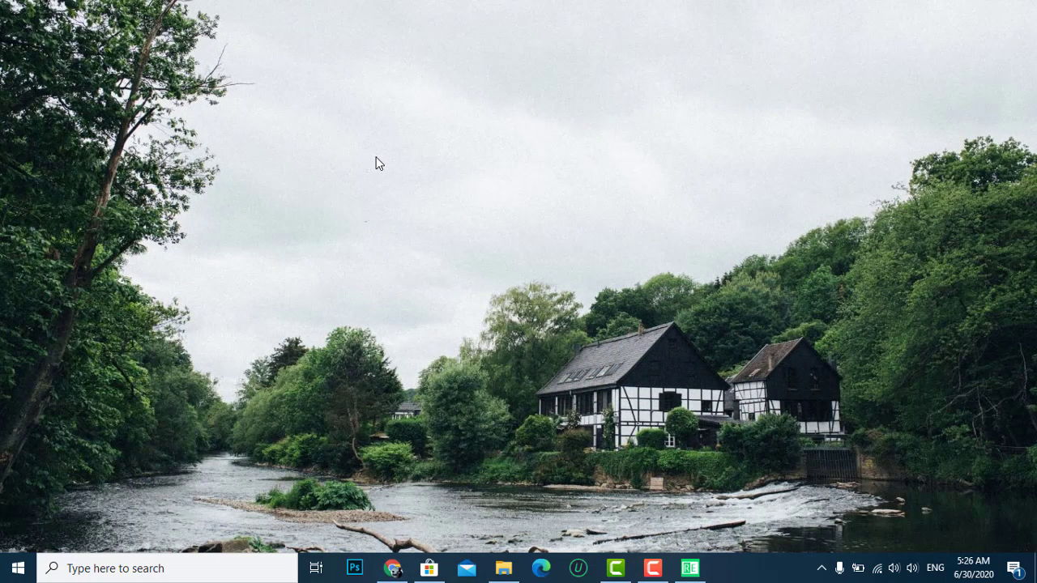